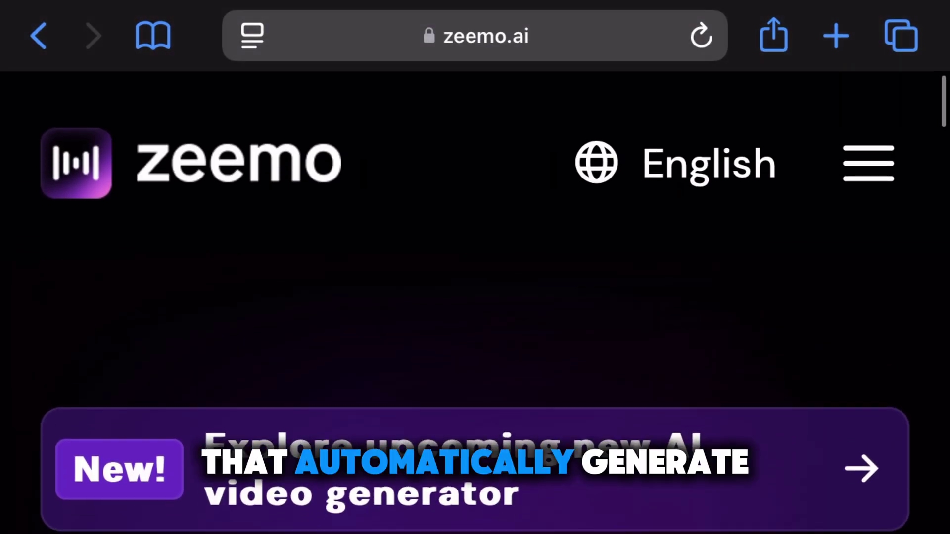
scroll(475, 277, down, 2)
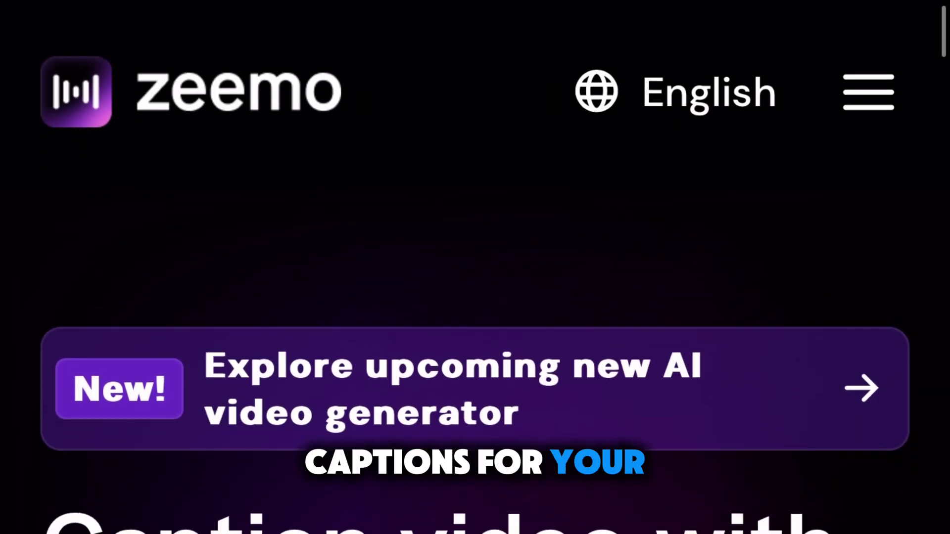
scroll(475, 297, down, 6)
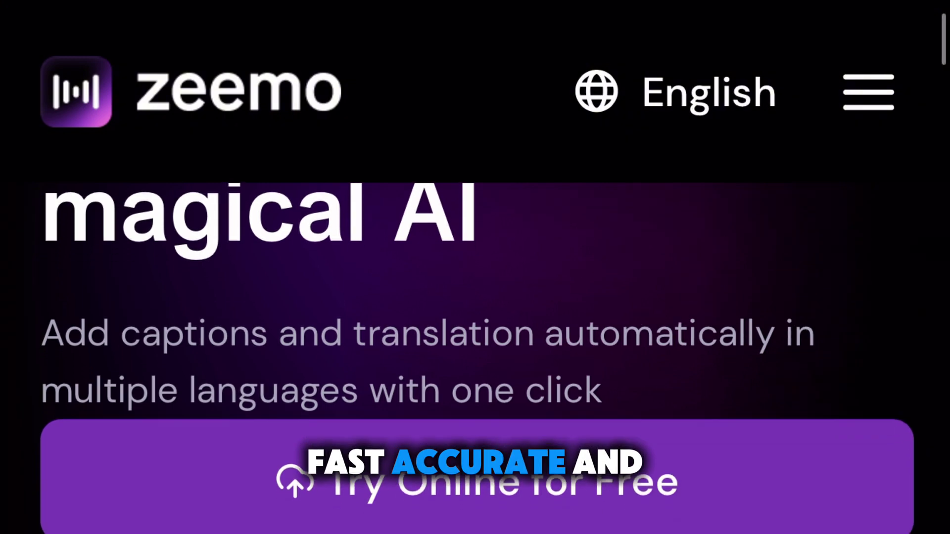
scroll(475, 357, down, 5)
scroll(475, 356, down, 3)
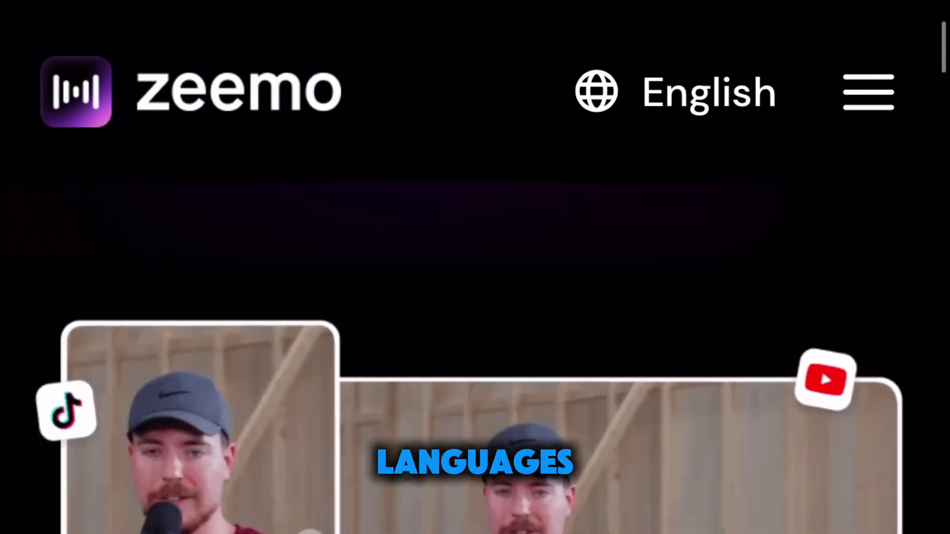
scroll(475, 357, down, 5)
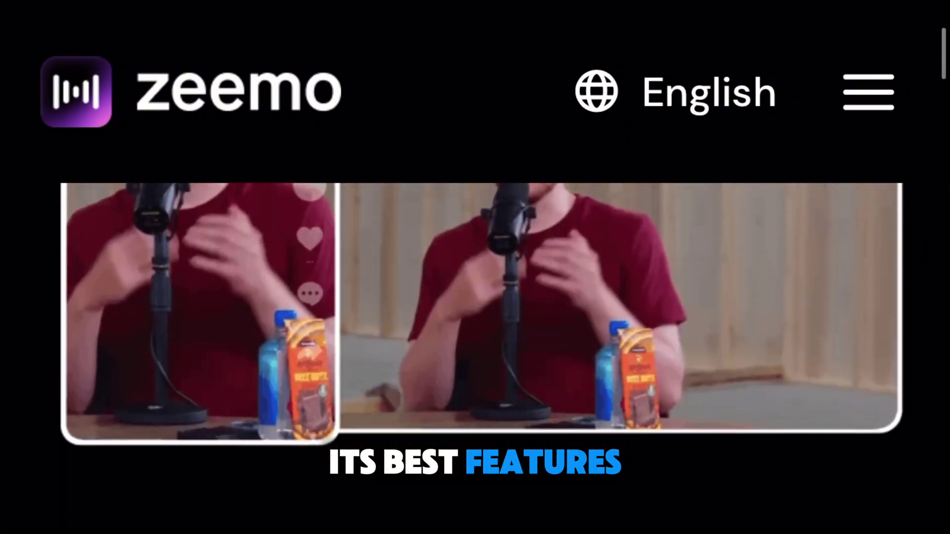
scroll(475, 314, down, 1)
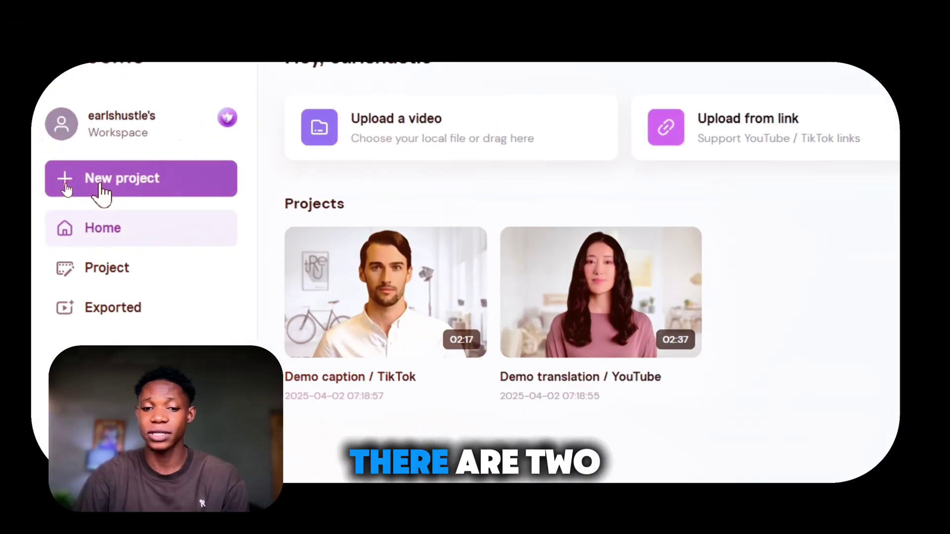
Step: Dismiss the link import dialog and start a new project from a local video file
click(94, 183)
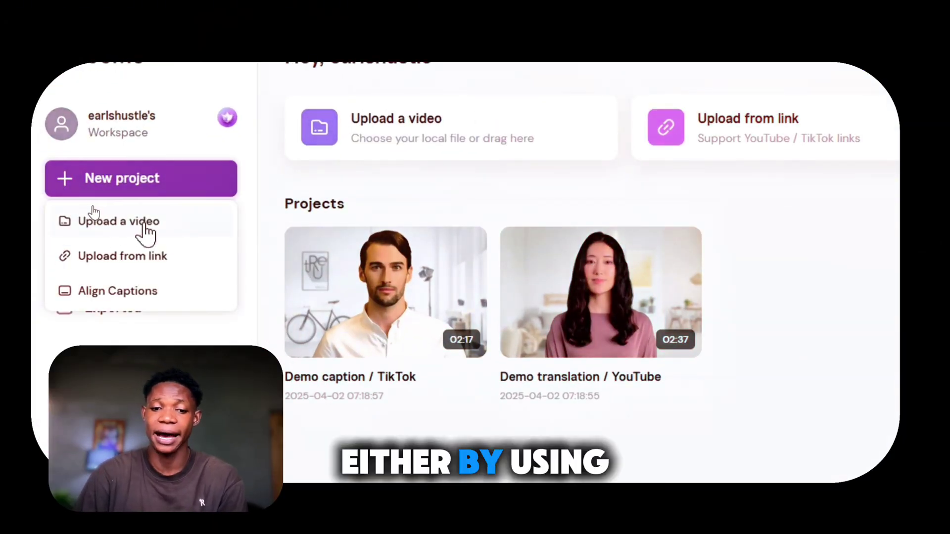
click(125, 256)
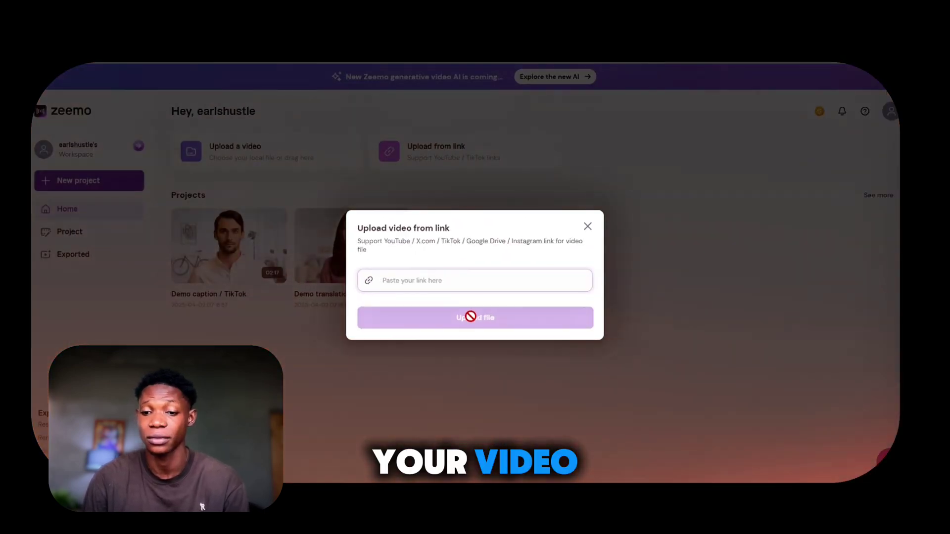
click(586, 225)
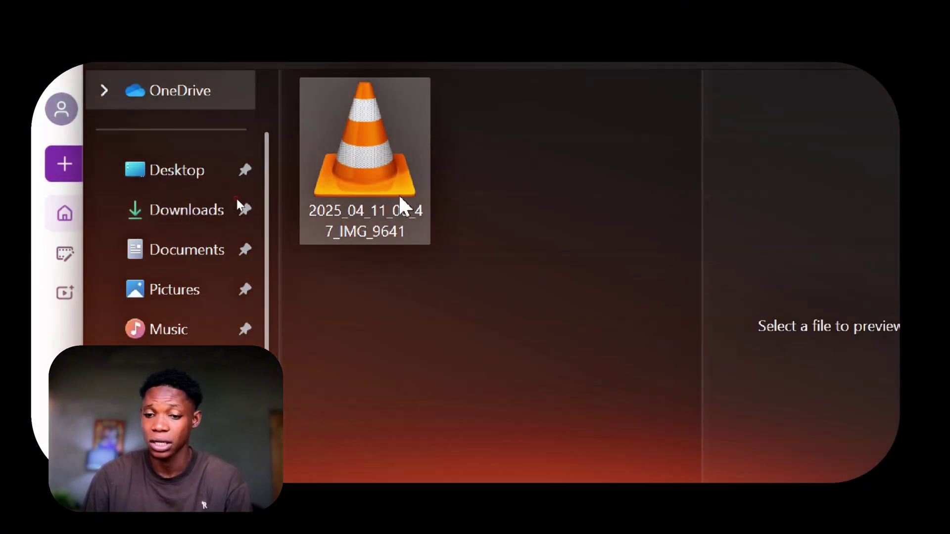
double_click(399, 198)
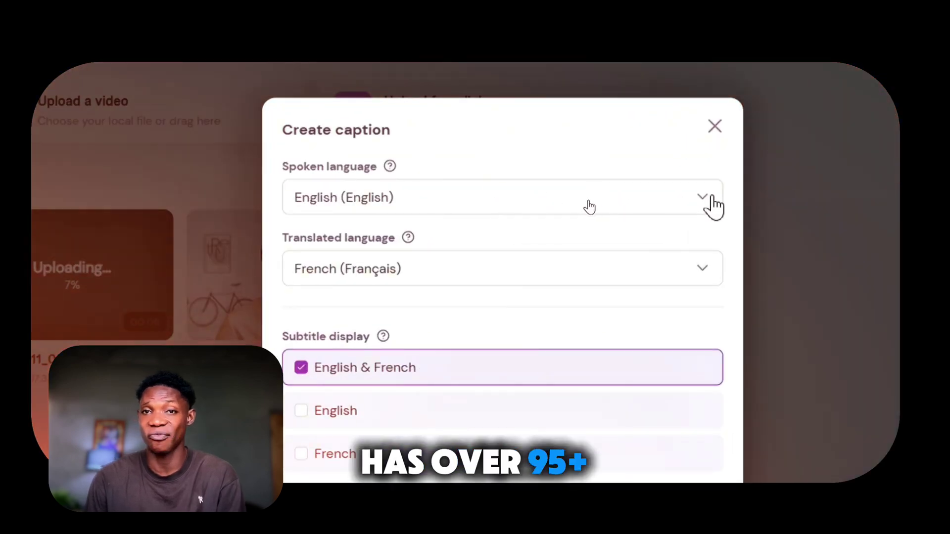
click(577, 200)
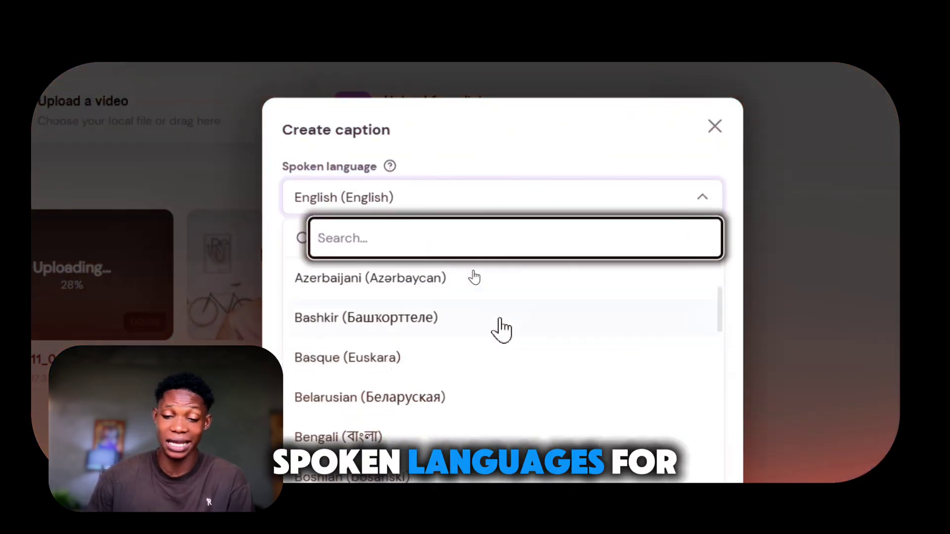
scroll(500, 329, down, 15)
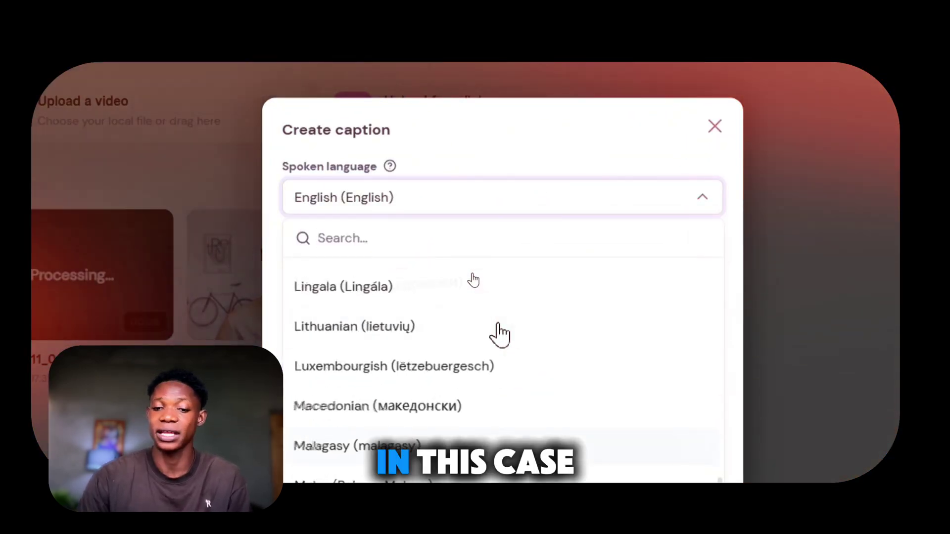
scroll(501, 336, up, 5)
scroll(637, 412, down, 4)
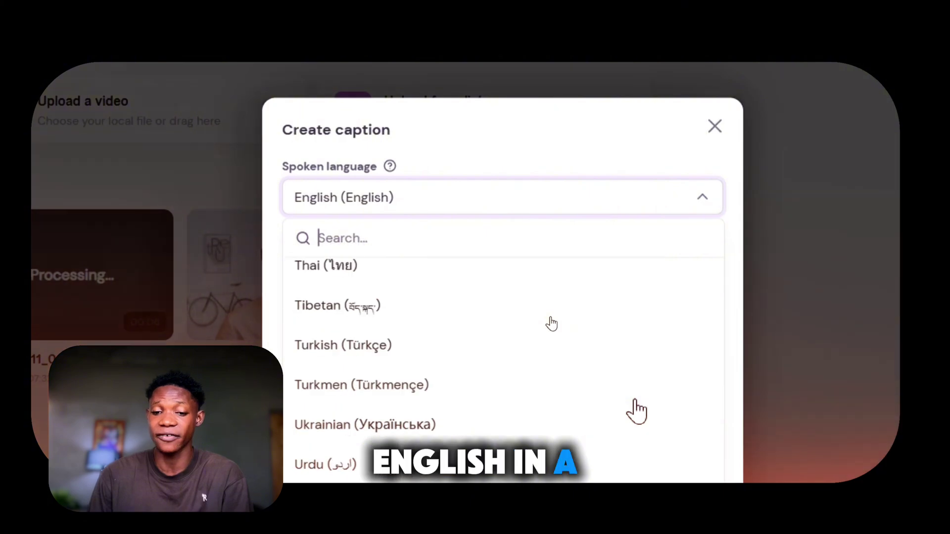
scroll(638, 438, up, 10)
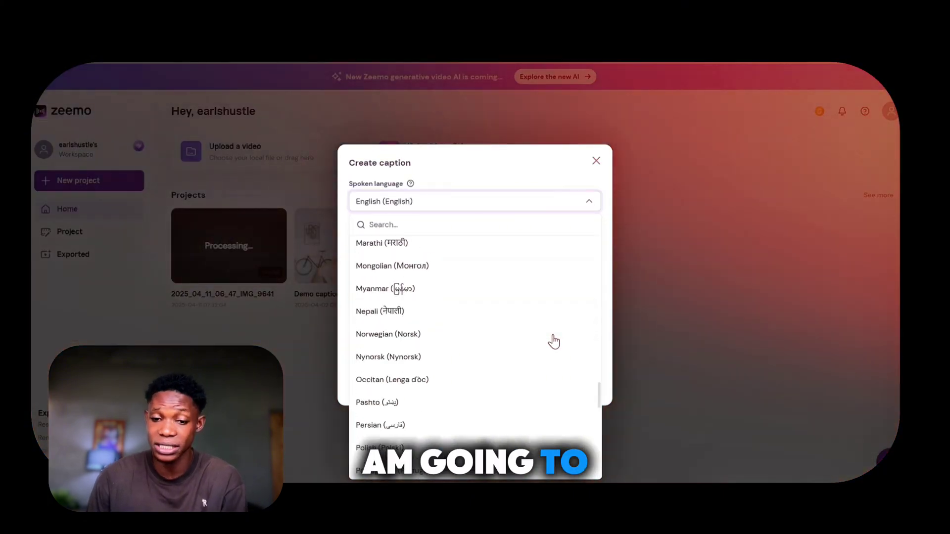
scroll(554, 342, up, 12)
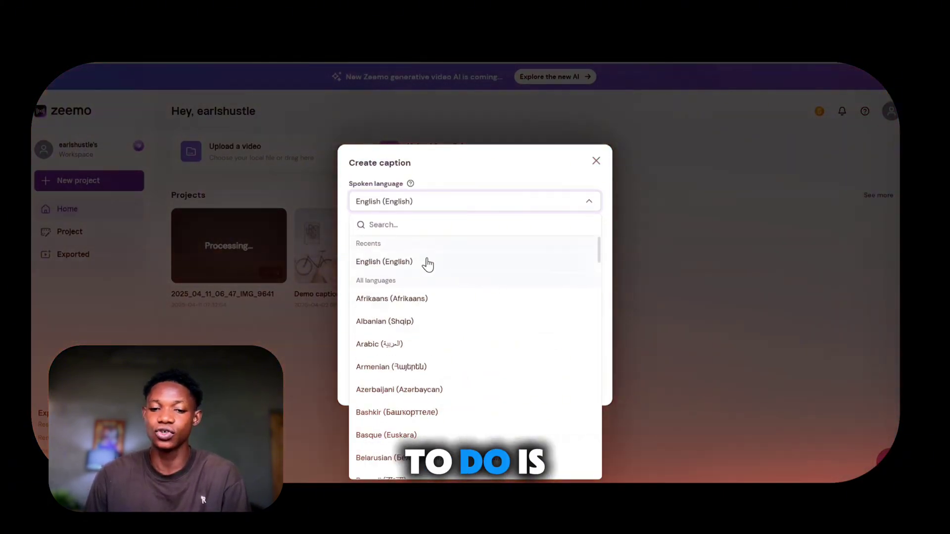
click(428, 265)
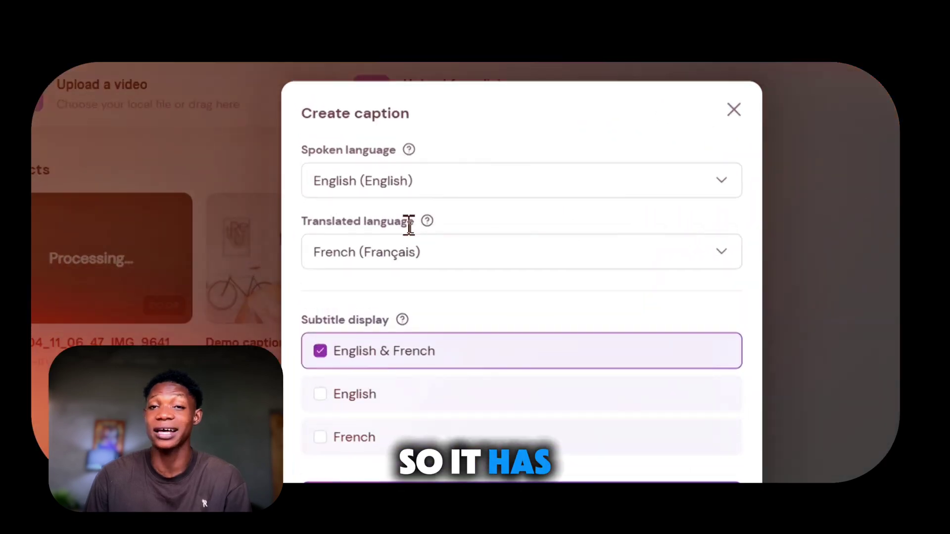
click(434, 235)
scroll(502, 374, down, 13)
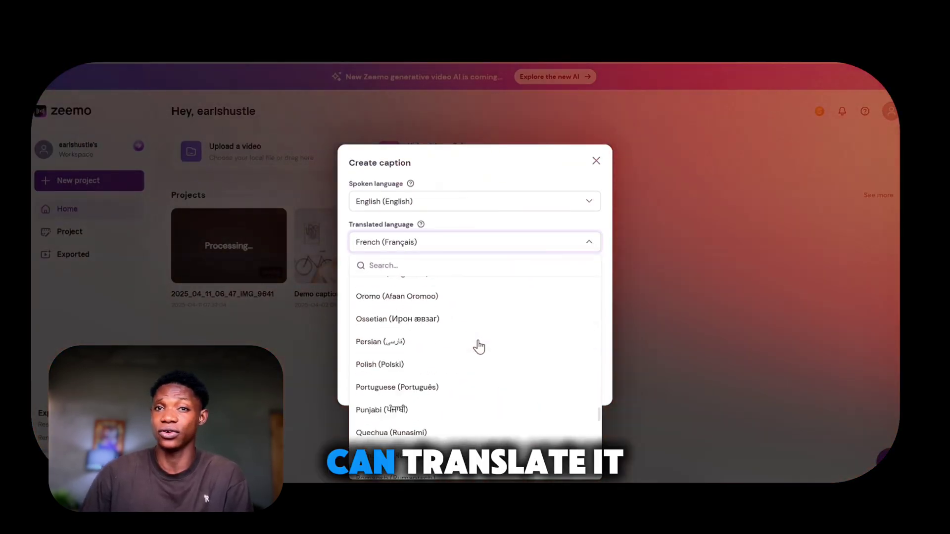
scroll(478, 346, down, 10)
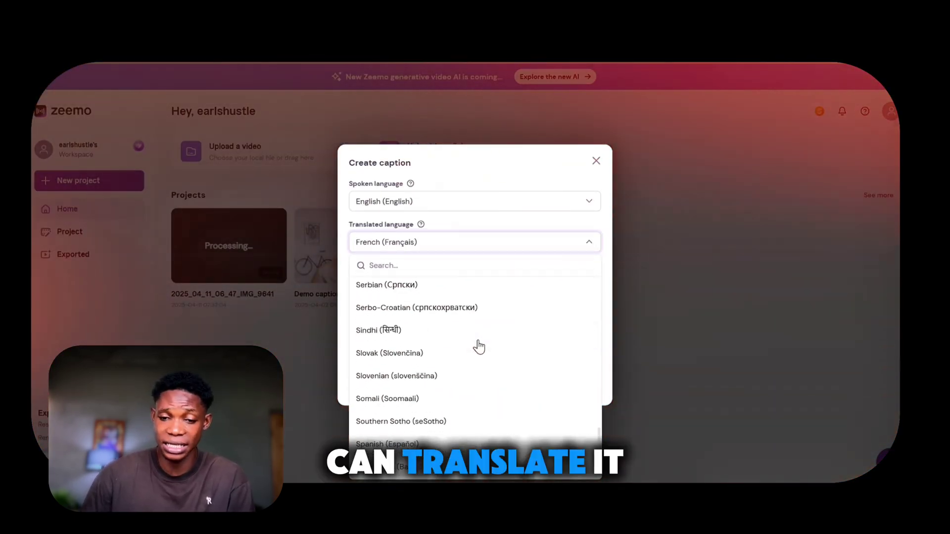
key(Escape)
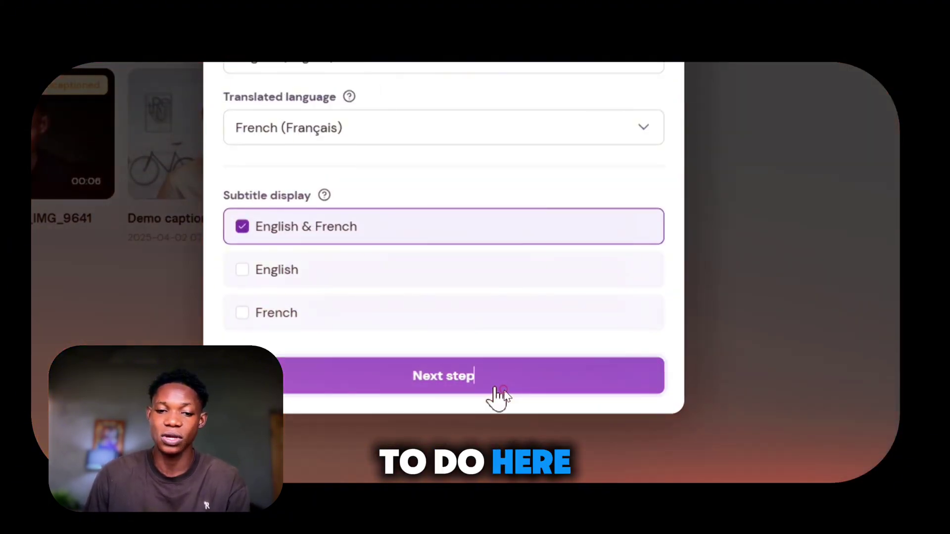
Step: Try the Add Emojis and Highlight content options, then generate the English-French captions into the editor
click(499, 394)
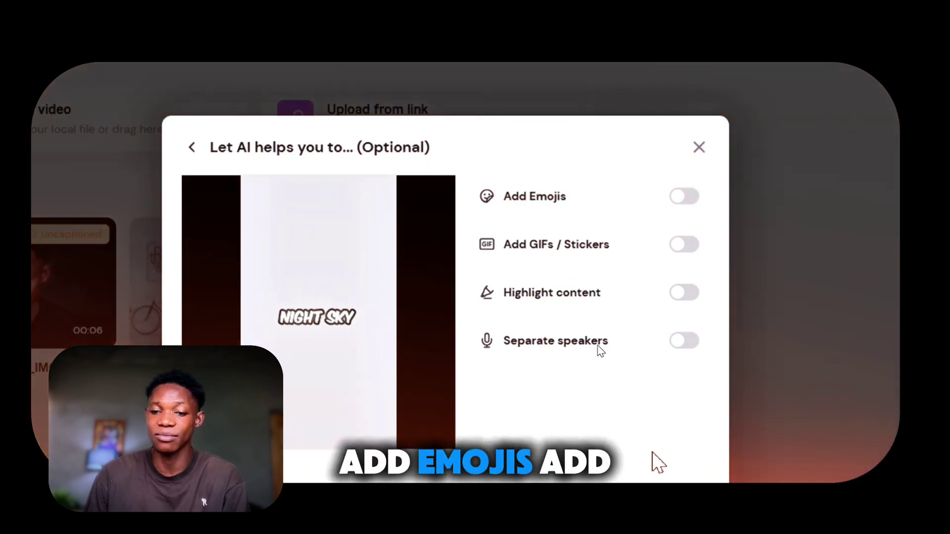
click(683, 197)
click(683, 292)
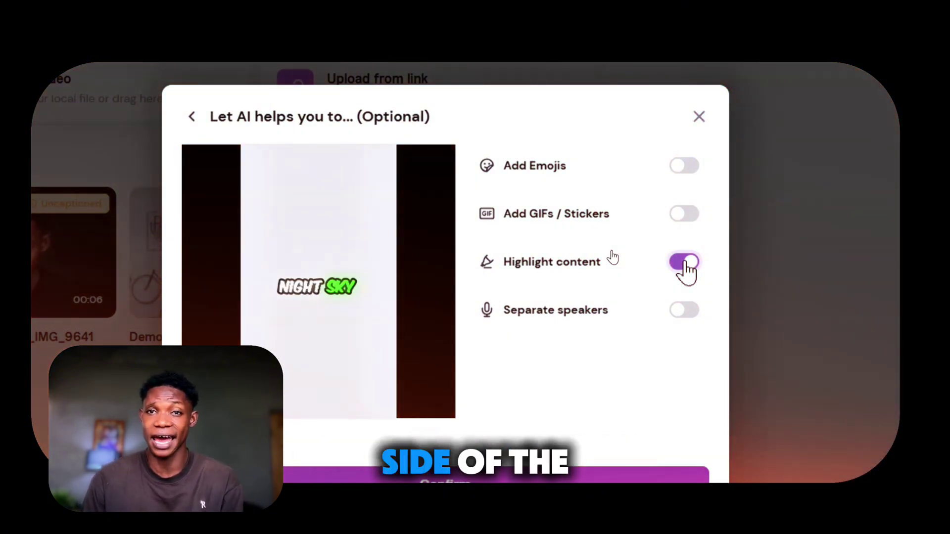
click(684, 262)
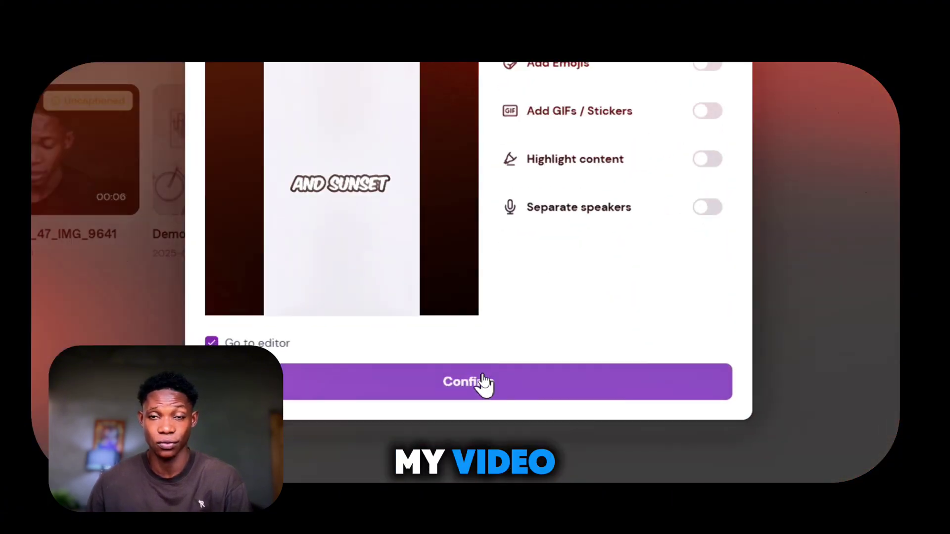
click(481, 381)
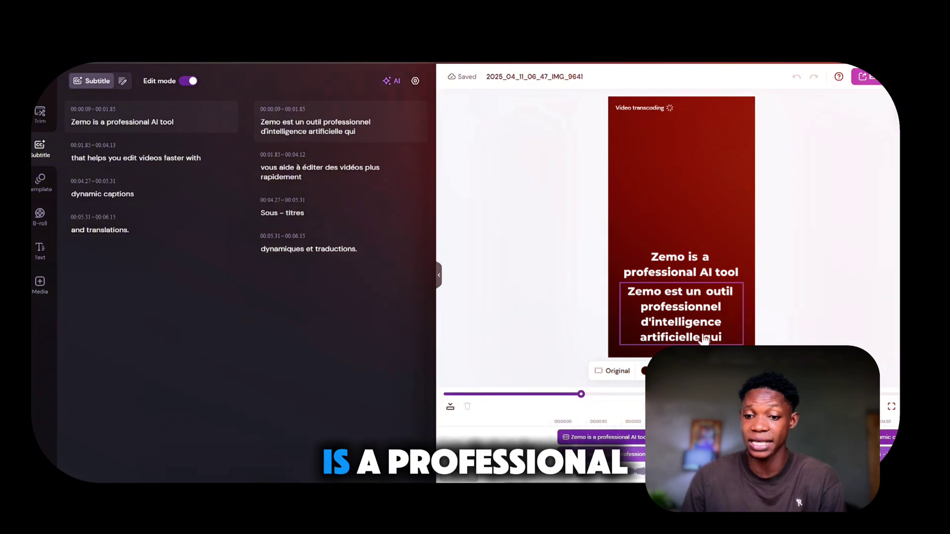
Step: Delete the three French subtitle lines, including the 'Sous - titres' line
click(419, 109)
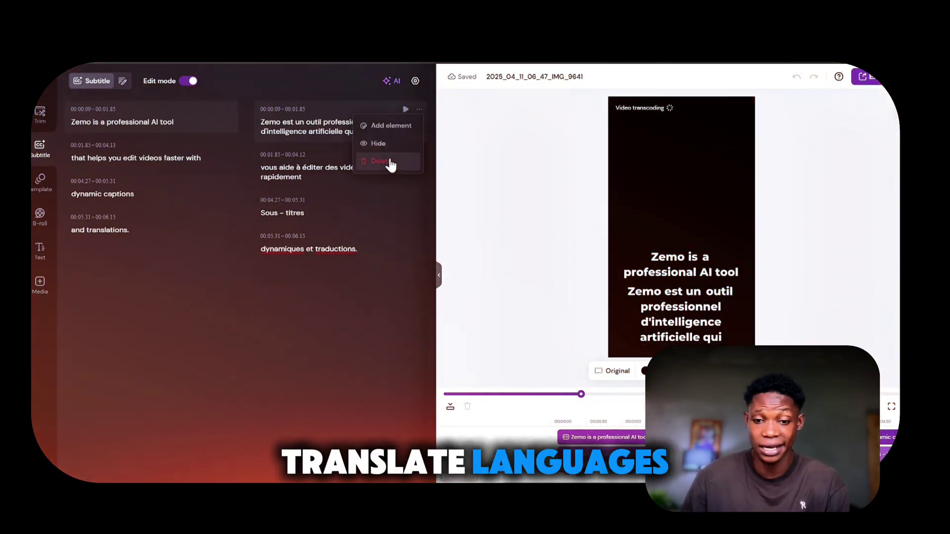
click(388, 162)
click(420, 157)
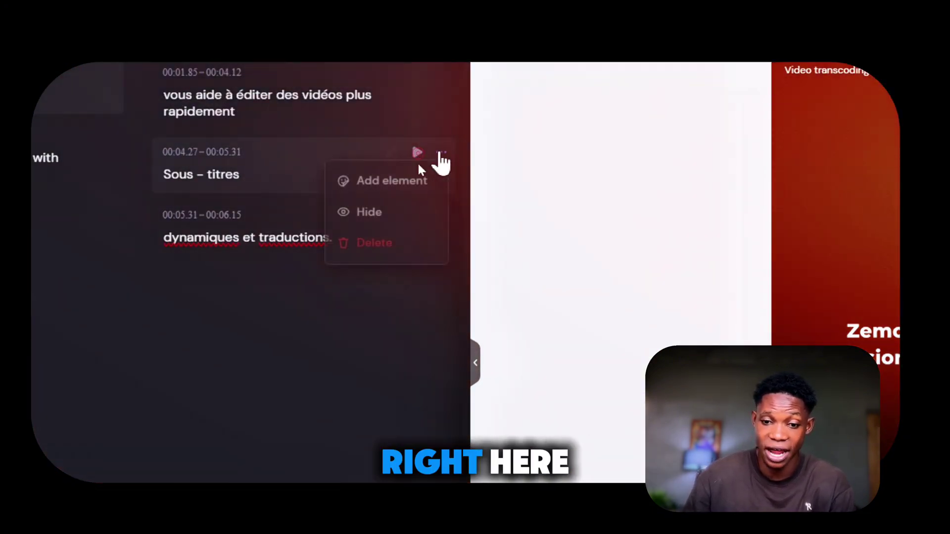
click(374, 242)
click(439, 84)
click(405, 168)
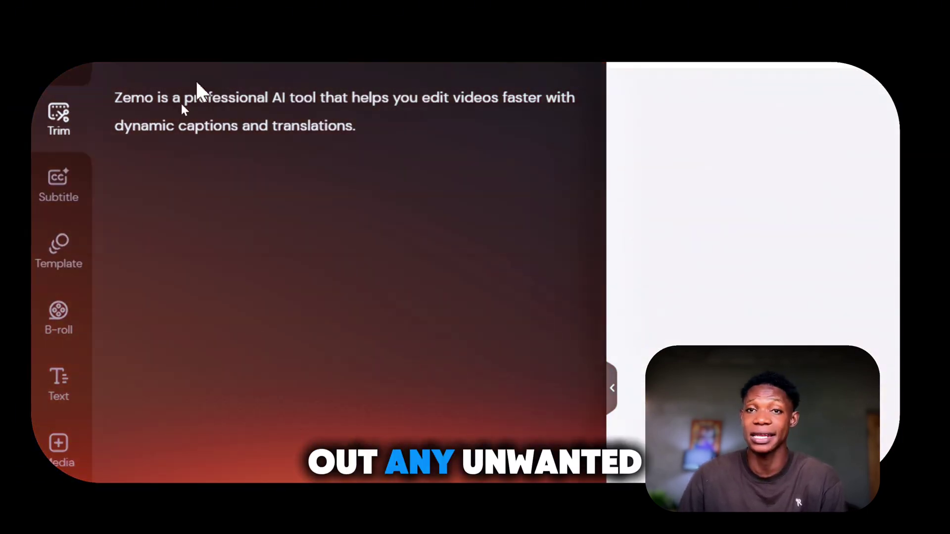
Step: Check the silent-gap and filler-word removal settings, then return to the Speaker 1 transcript
click(435, 72)
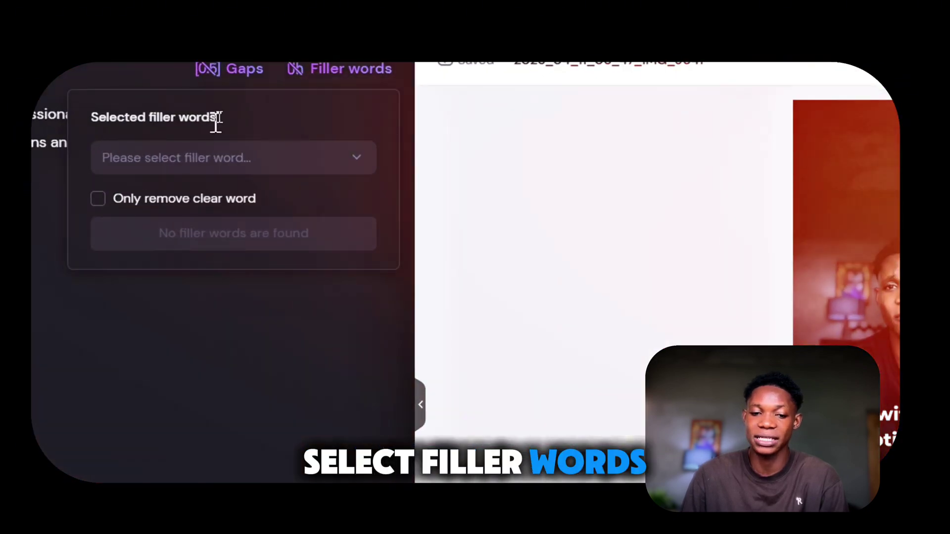
click(212, 134)
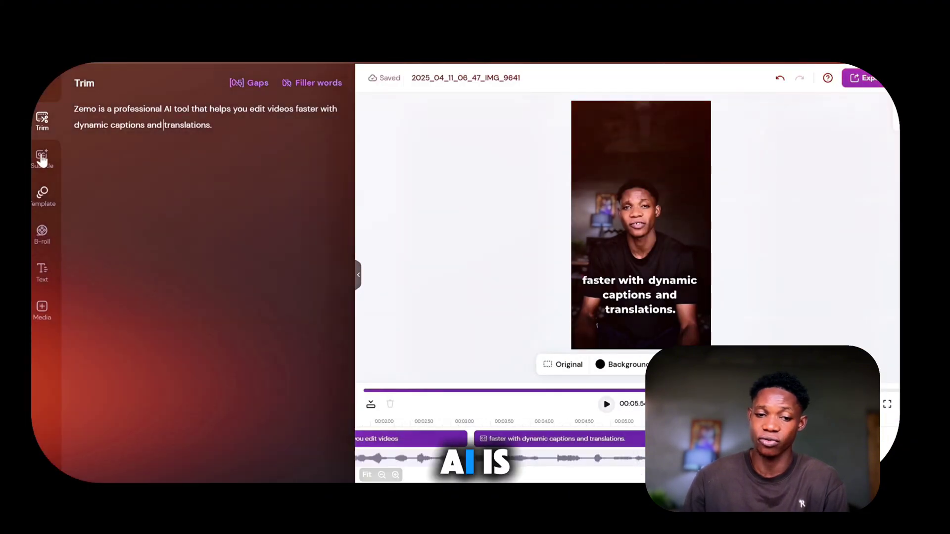
click(42, 154)
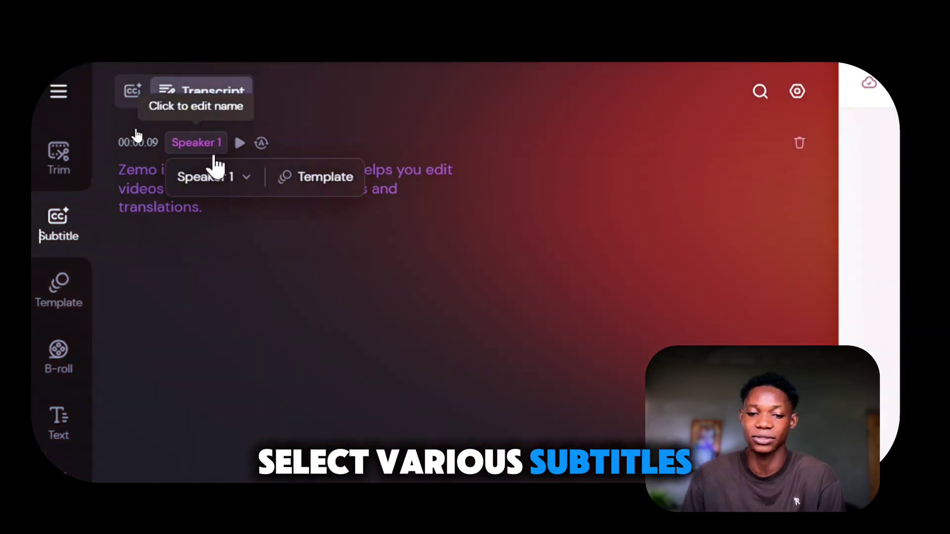
click(303, 184)
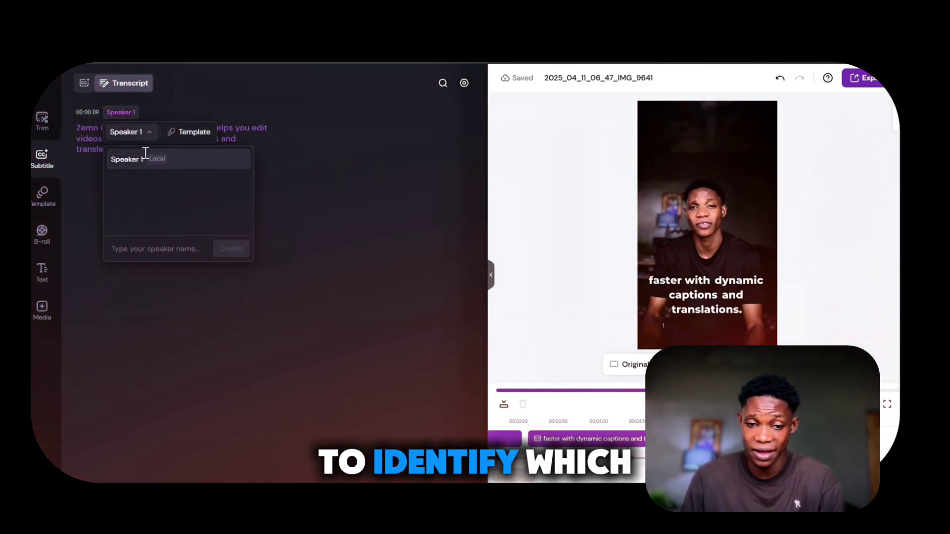
click(159, 248)
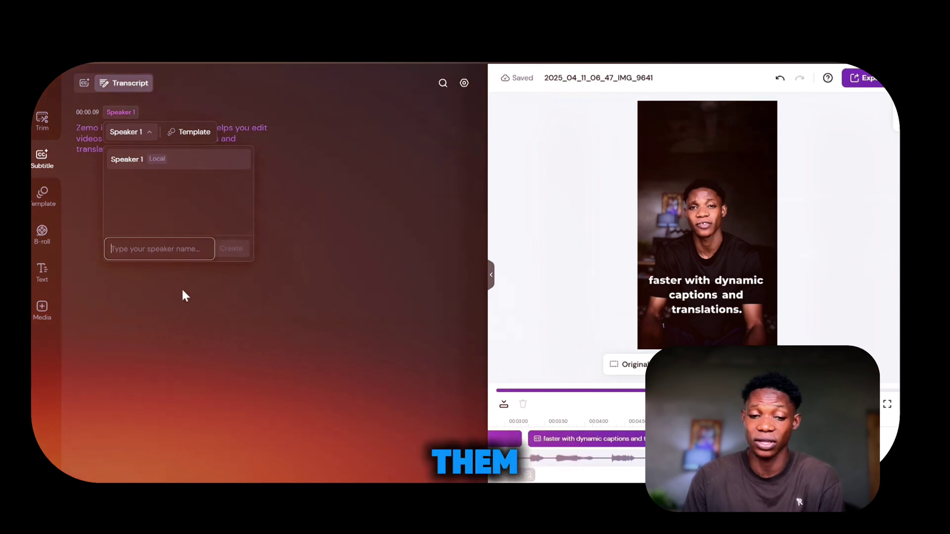
click(190, 321)
click(107, 146)
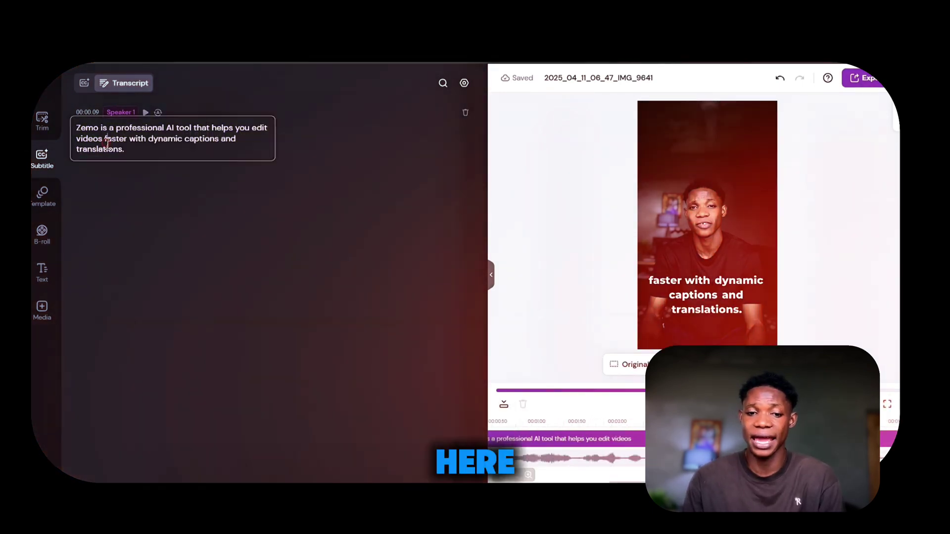
click(152, 150)
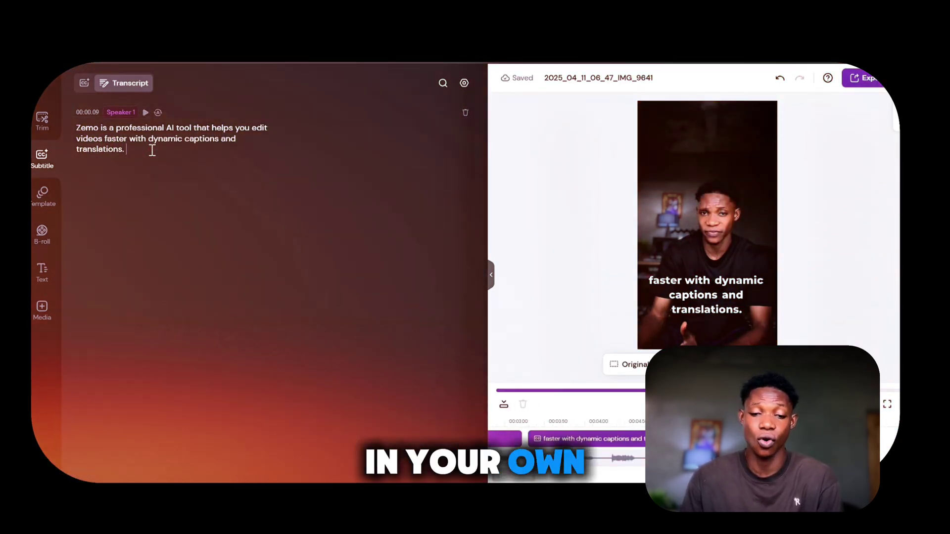
text(fsdvhbsvbsi)
key(BackSpace)
key(BackSpace)
key(BackSpace)
key(BackSpace)
key(BackSpace)
key(BackSpace)
key(BackSpace)
key(BackSpace)
key(BackSpace)
key(BackSpace)
key(BackSpace)
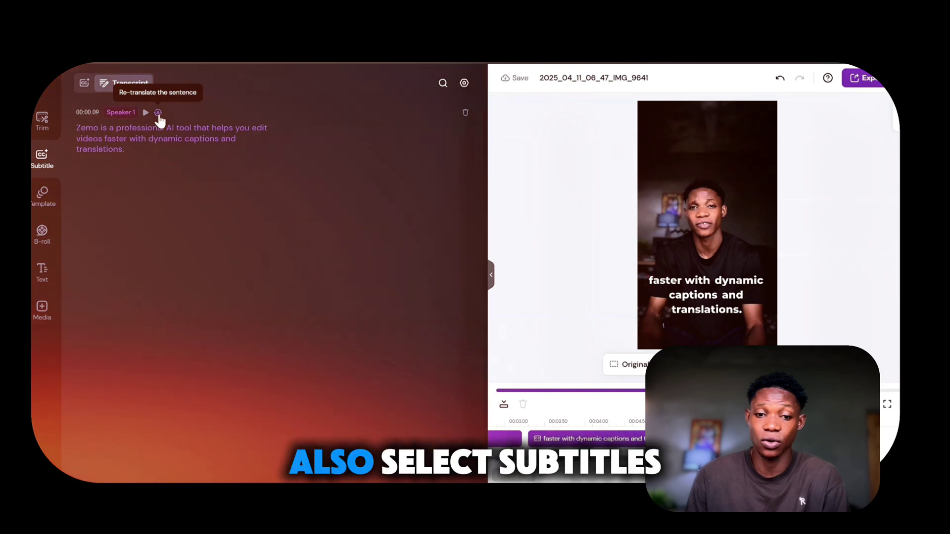
click(84, 82)
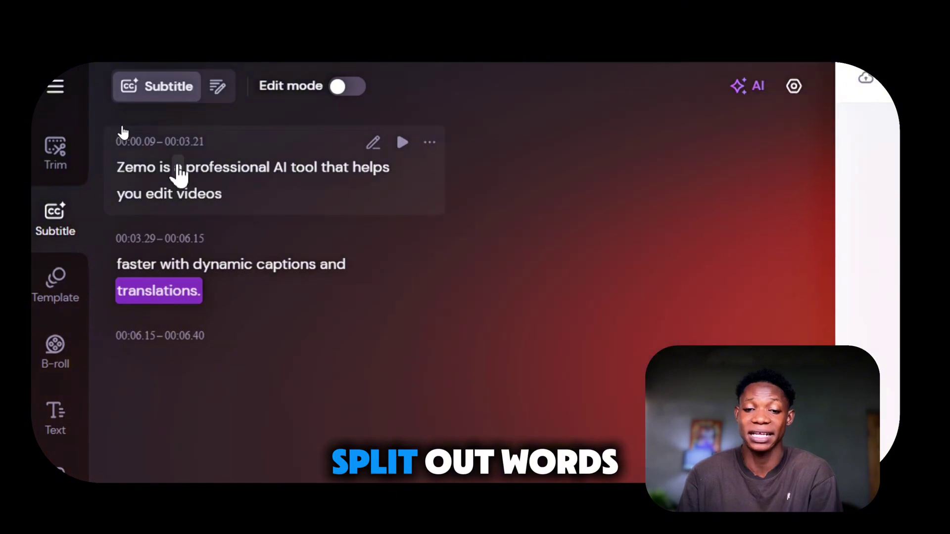
Step: Select 'professional' in the first subtitle and preview its highlight colour and Supersize effect options
click(222, 167)
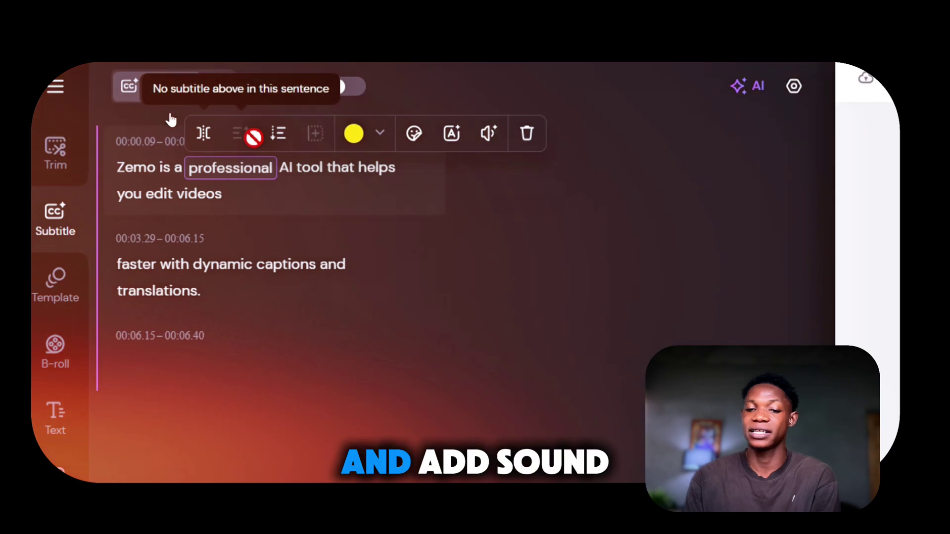
click(380, 134)
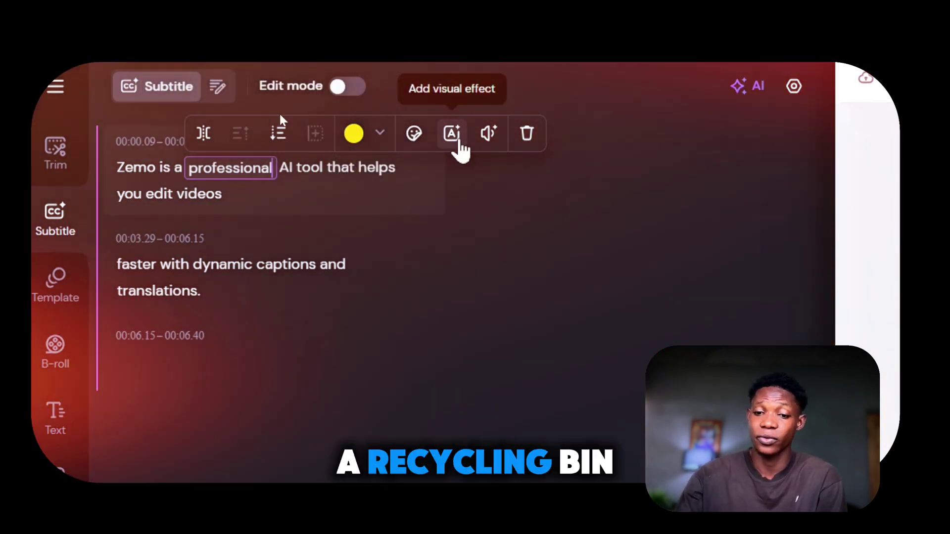
click(451, 134)
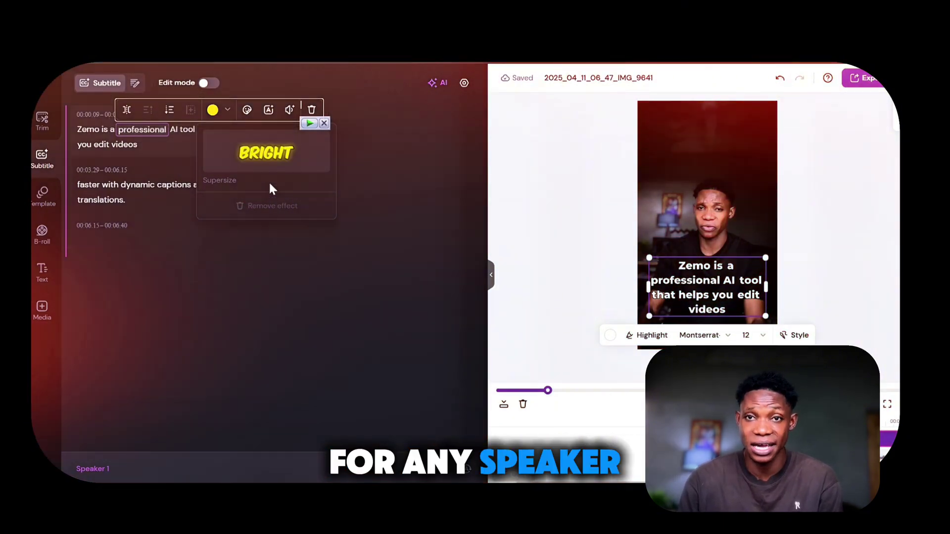
click(331, 269)
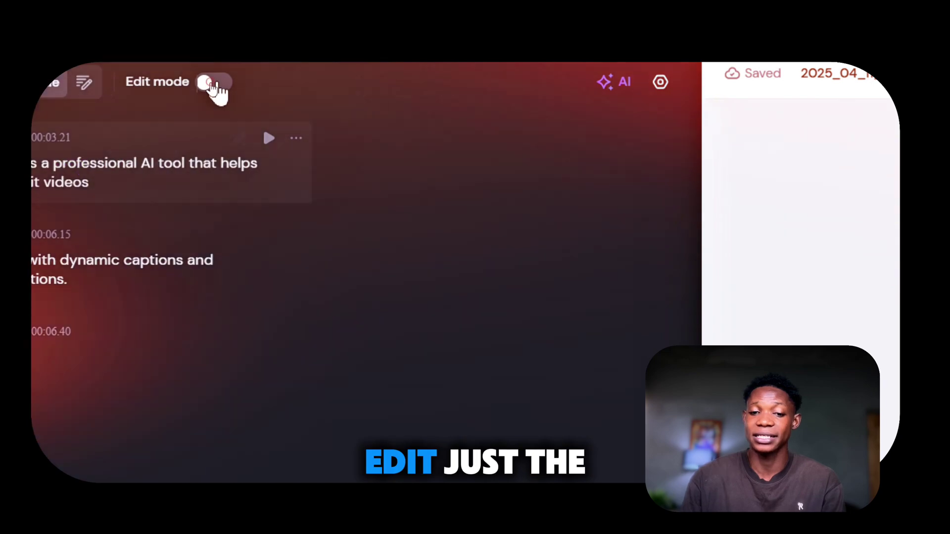
Step: Turn on edit mode and click into, then out of, the first subtitle box
click(208, 83)
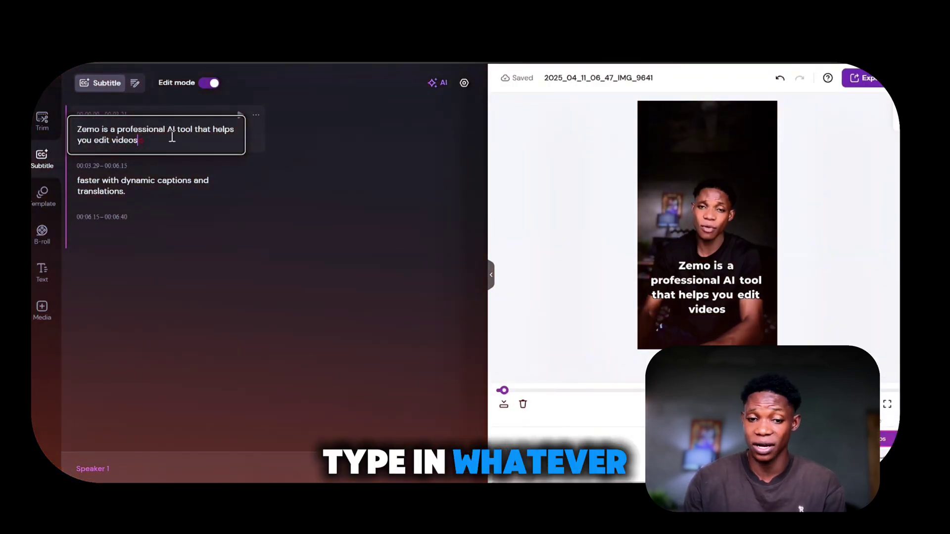
click(68, 133)
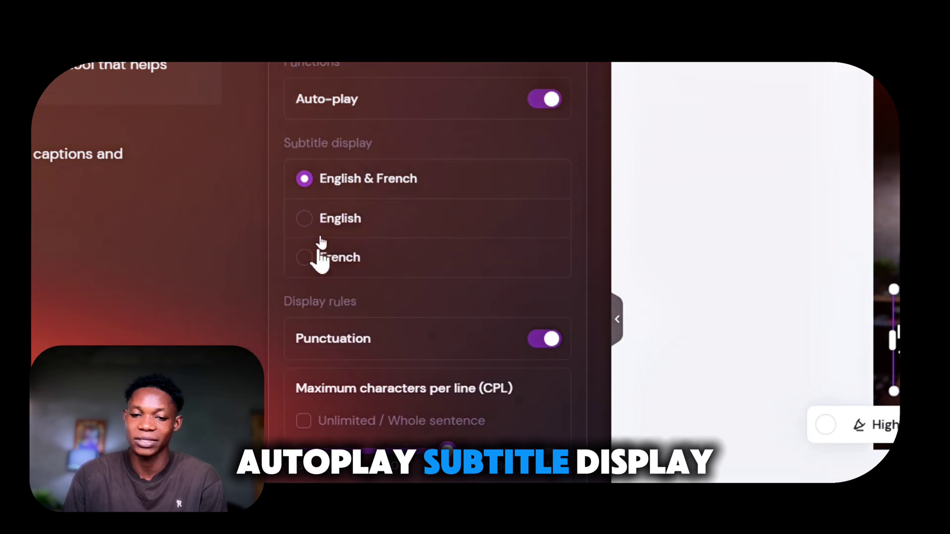
Step: Compare French, English and bilingual subtitle display, keep punctuation on, and bring up Templates
click(314, 257)
click(306, 219)
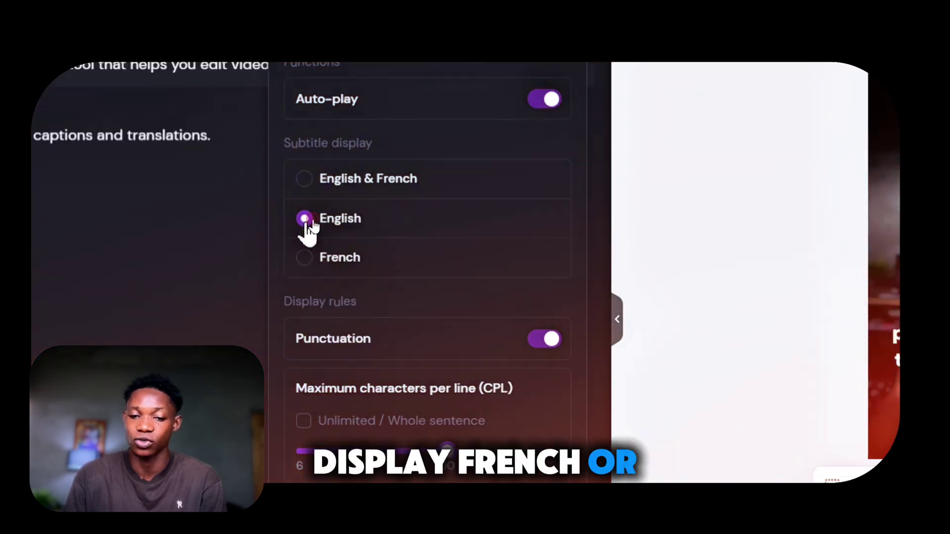
click(331, 184)
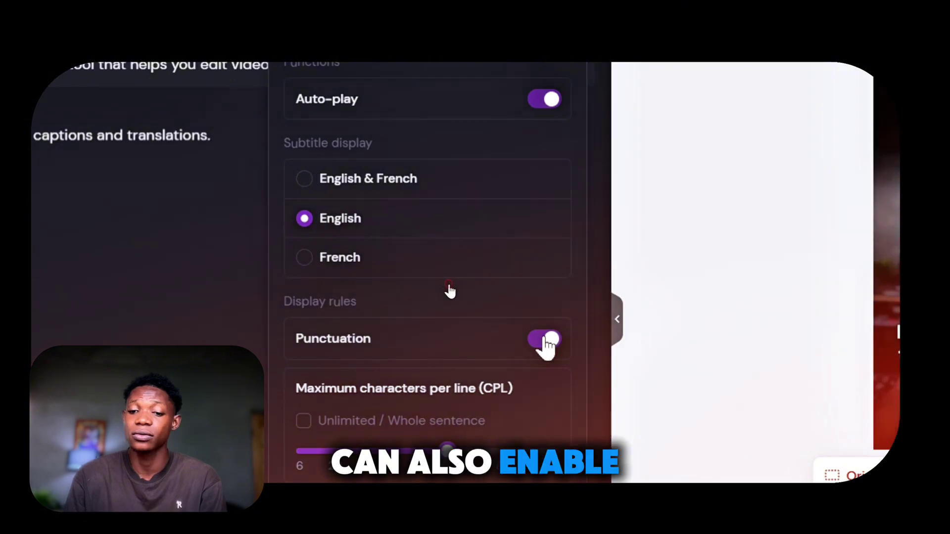
click(545, 341)
click(546, 341)
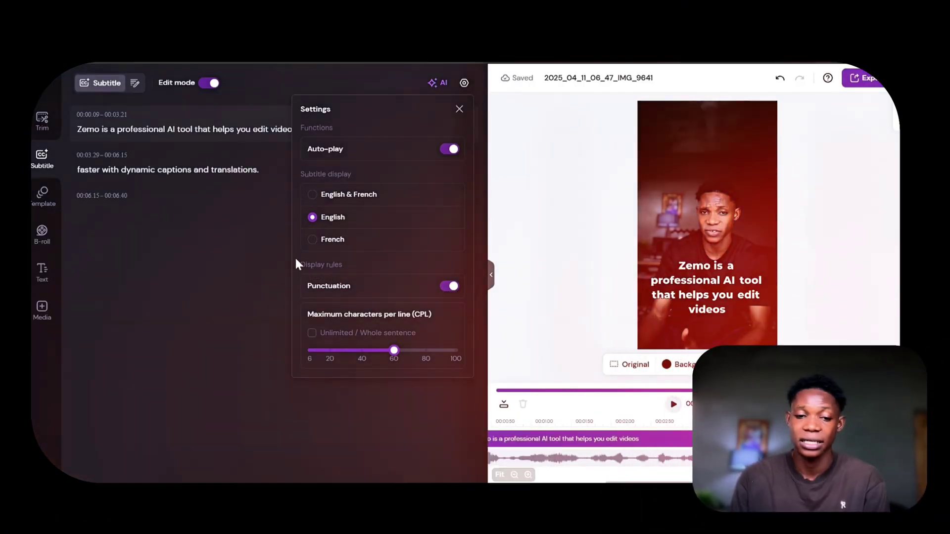
click(275, 302)
click(51, 195)
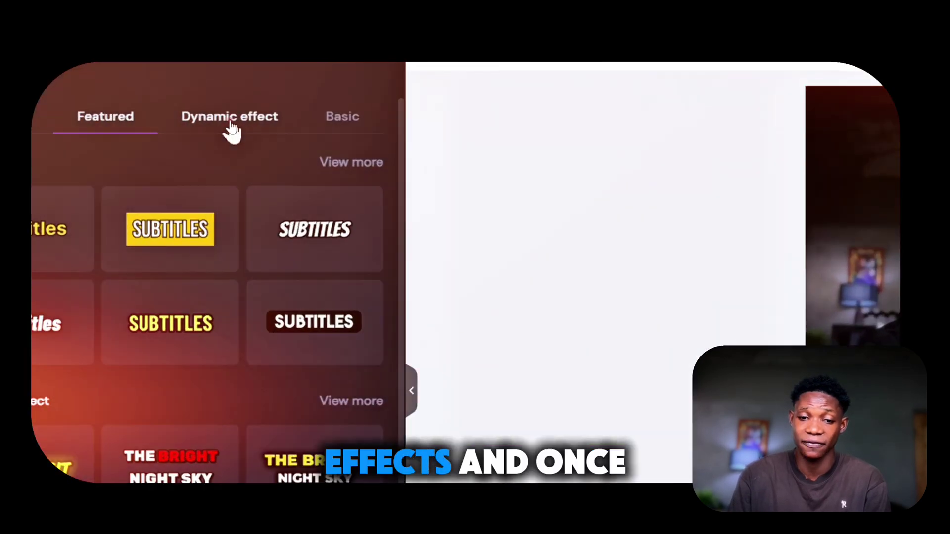
Step: Apply the third Dynamic effect template and play the video to preview the bold uppercase captions
click(231, 124)
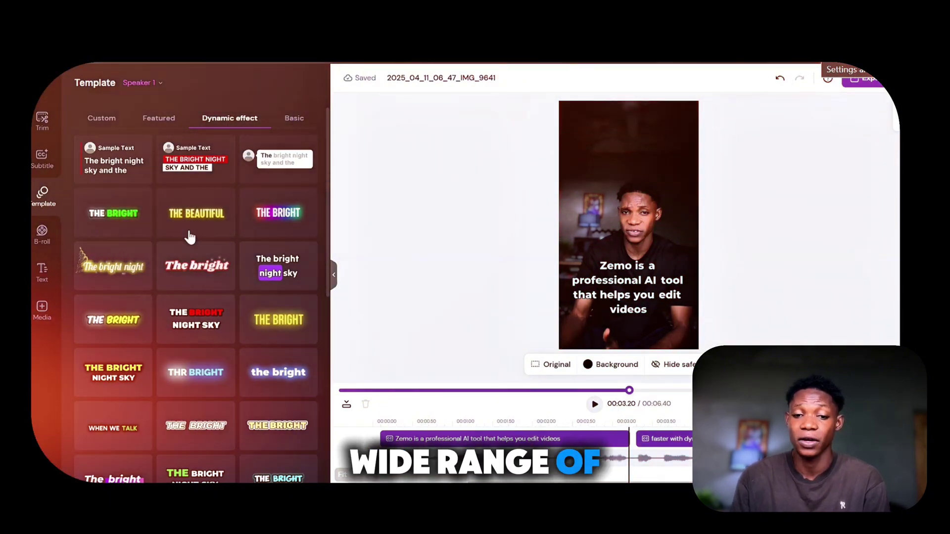
click(265, 173)
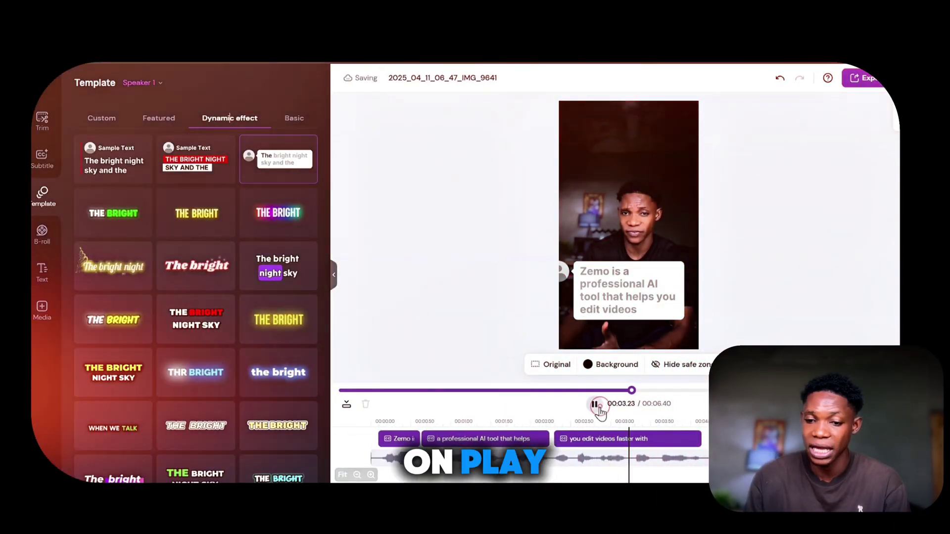
click(595, 405)
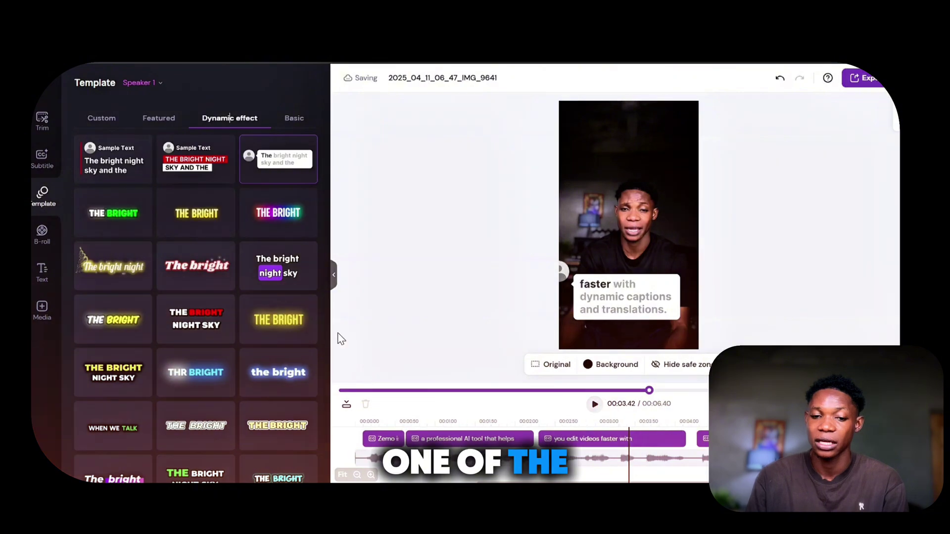
scroll(250, 311, down, 6)
scroll(218, 309, up, 2)
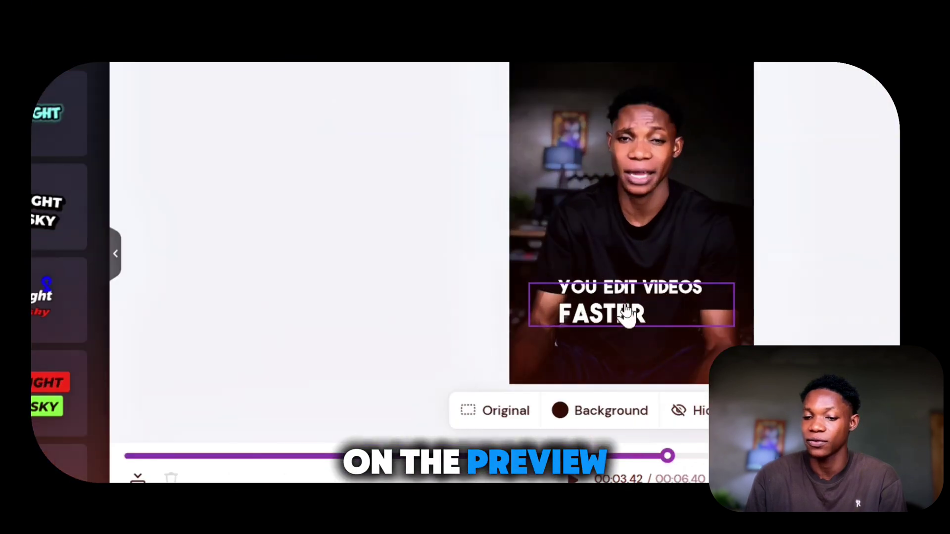
Step: Drag the caption box lower on the video and widen it so the text wraps onto three lines
click(626, 310)
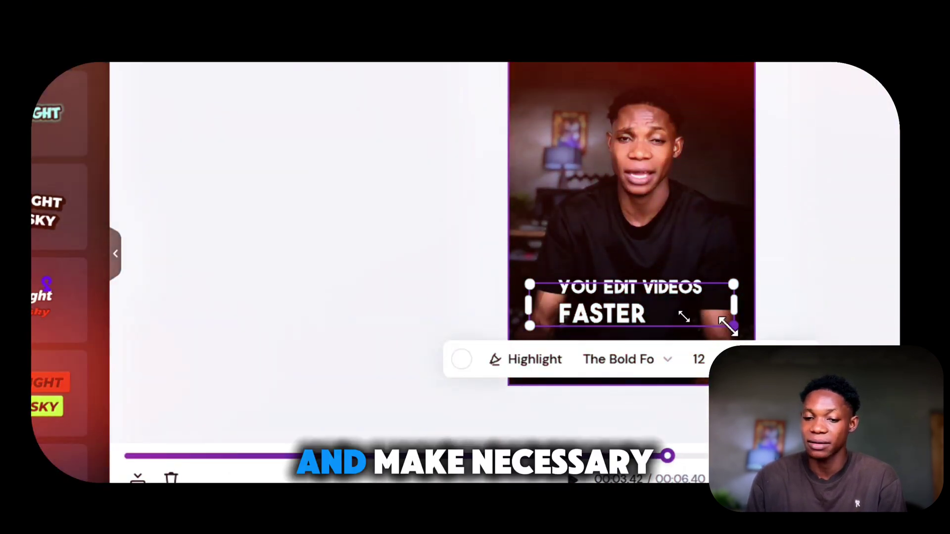
drag(725, 322, 710, 321)
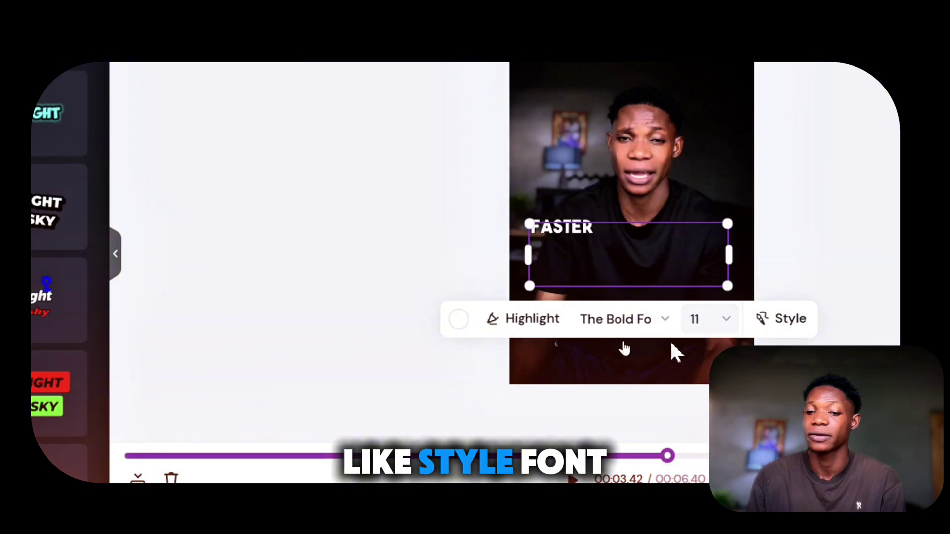
drag(667, 454, 609, 453)
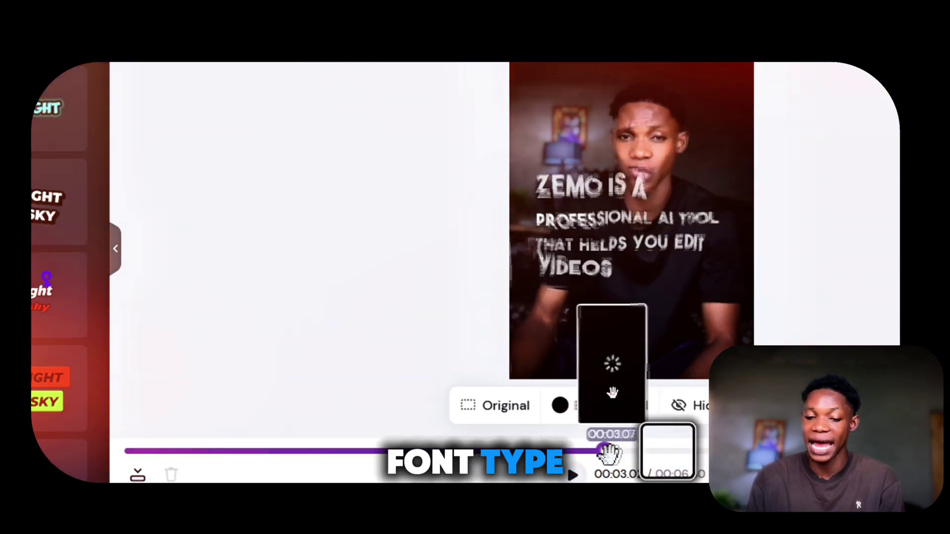
drag(622, 261, 635, 299)
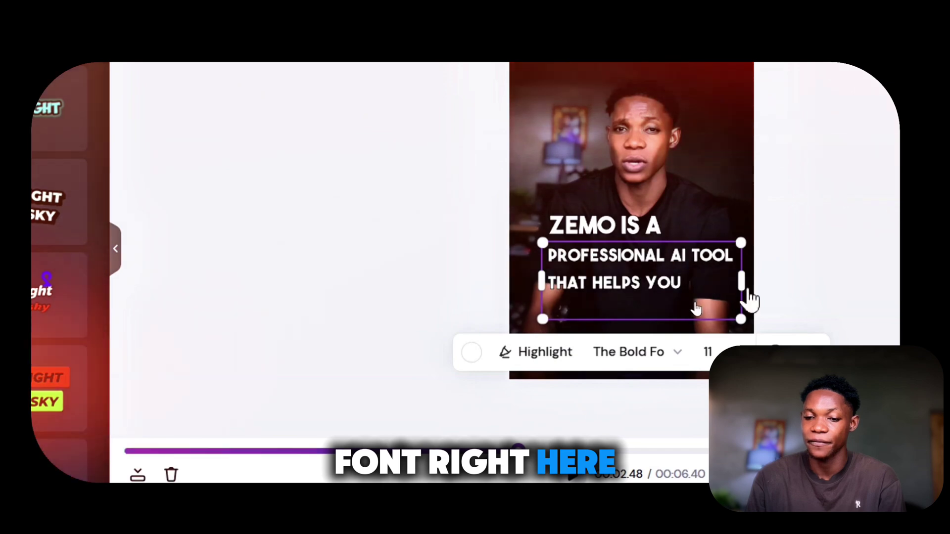
drag(708, 319, 736, 319)
click(815, 213)
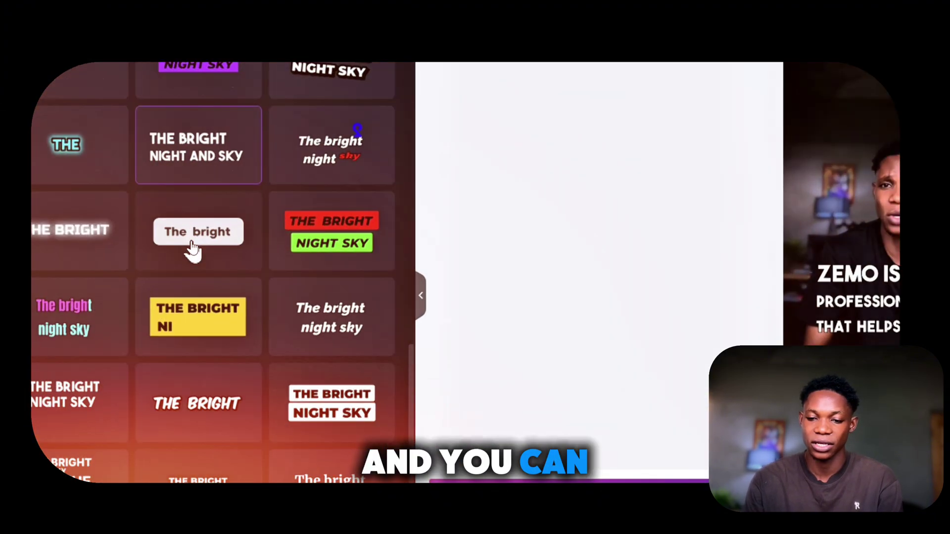
Step: Apply the white boxed caption template and briefly preview it on the video
click(190, 360)
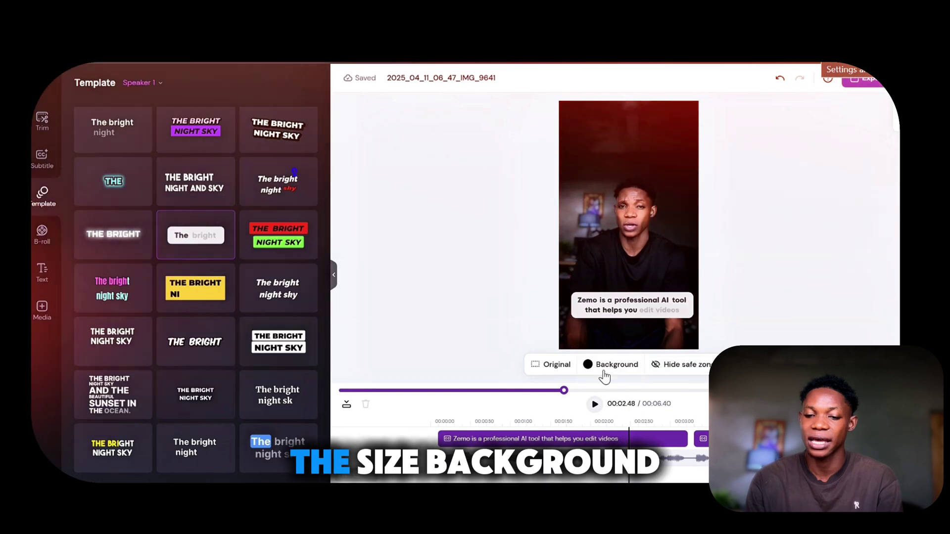
click(595, 404)
click(596, 407)
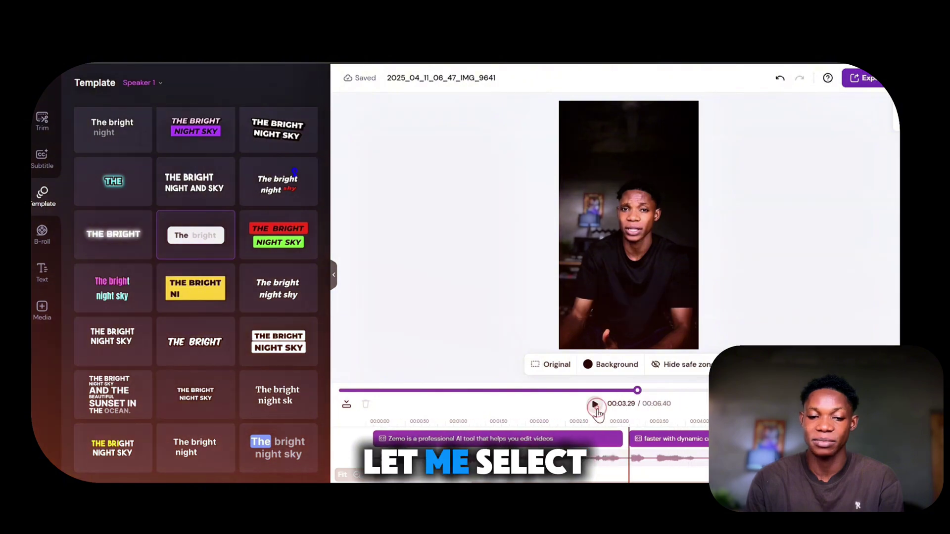
Step: Switch to the yellow 'THE BRIGHT NIGHT AND SKY' template and replay the video to preview it
click(190, 181)
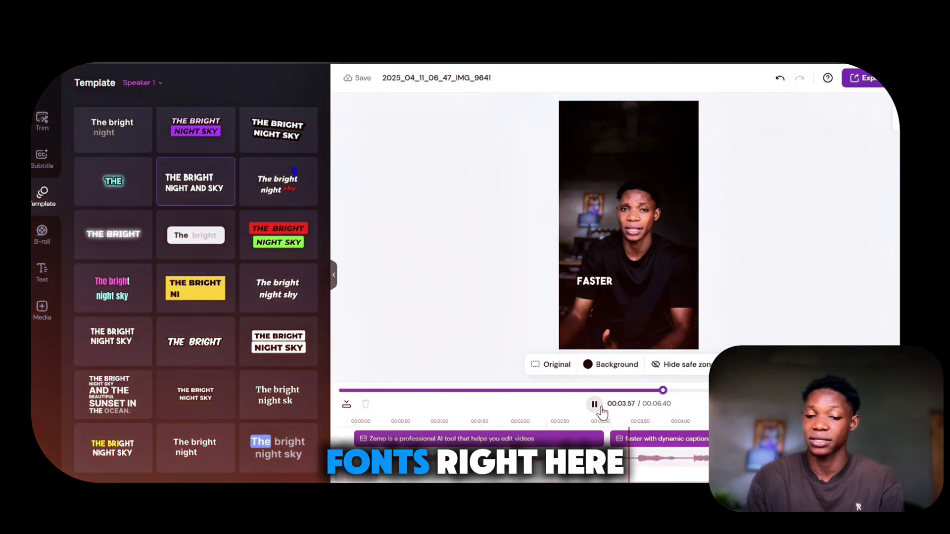
click(599, 407)
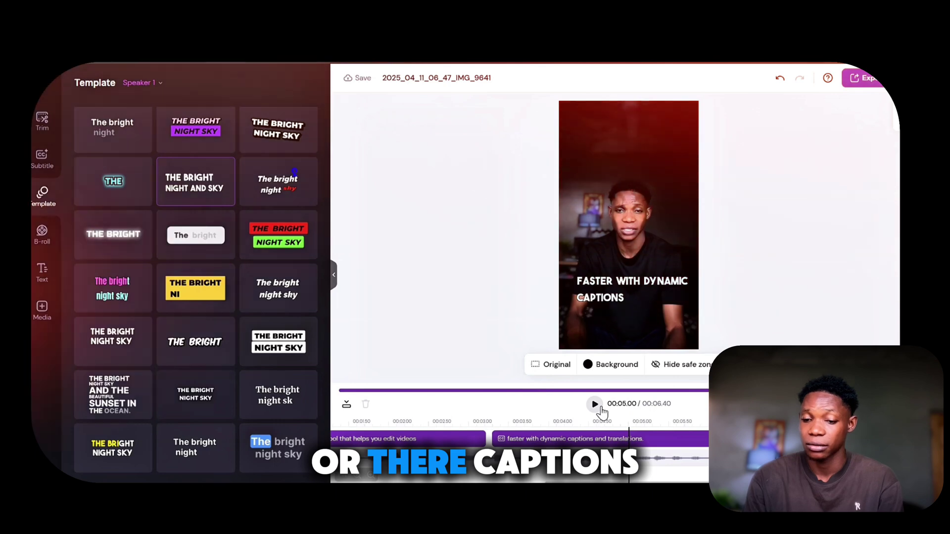
click(595, 404)
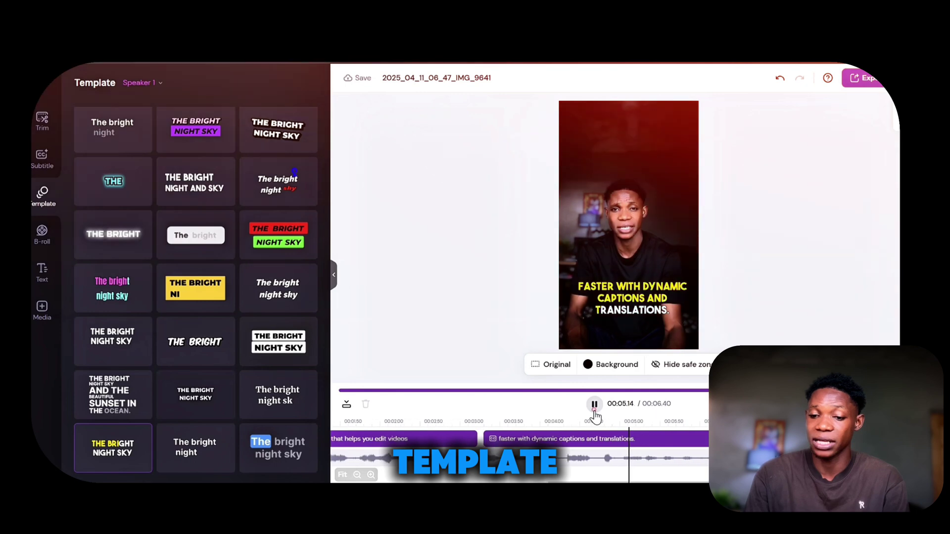
click(663, 304)
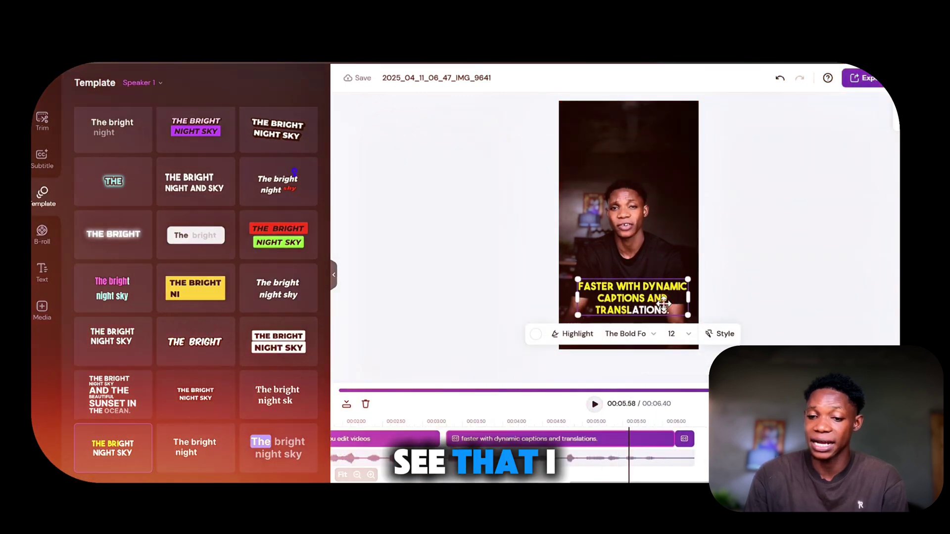
Step: Set the caption font size to 9 so it wraps onto two lines, then bring up the Style panel
click(687, 338)
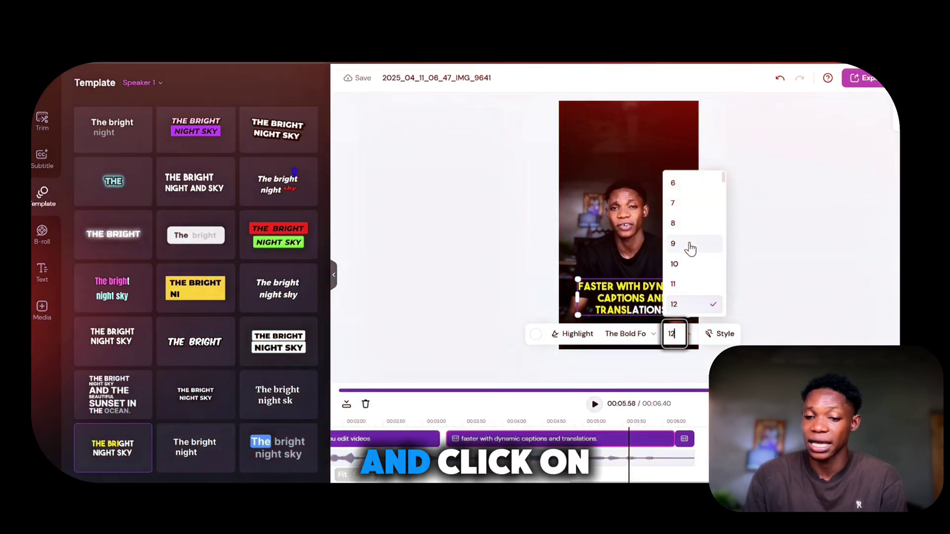
click(689, 243)
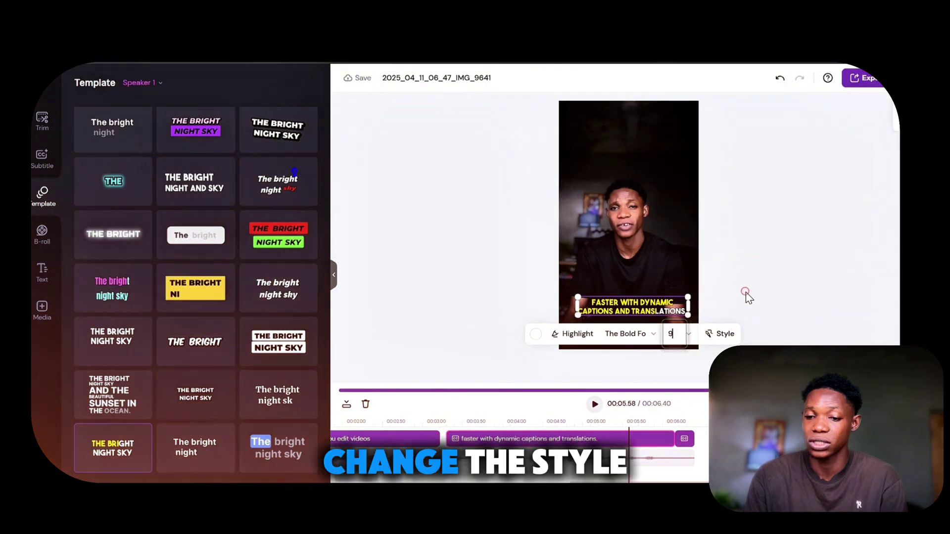
click(636, 311)
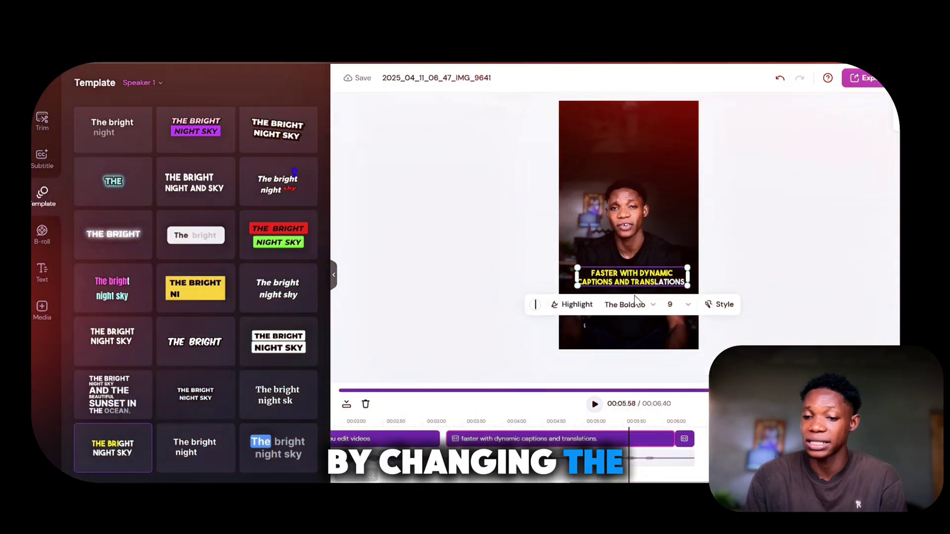
click(746, 283)
click(631, 277)
click(723, 304)
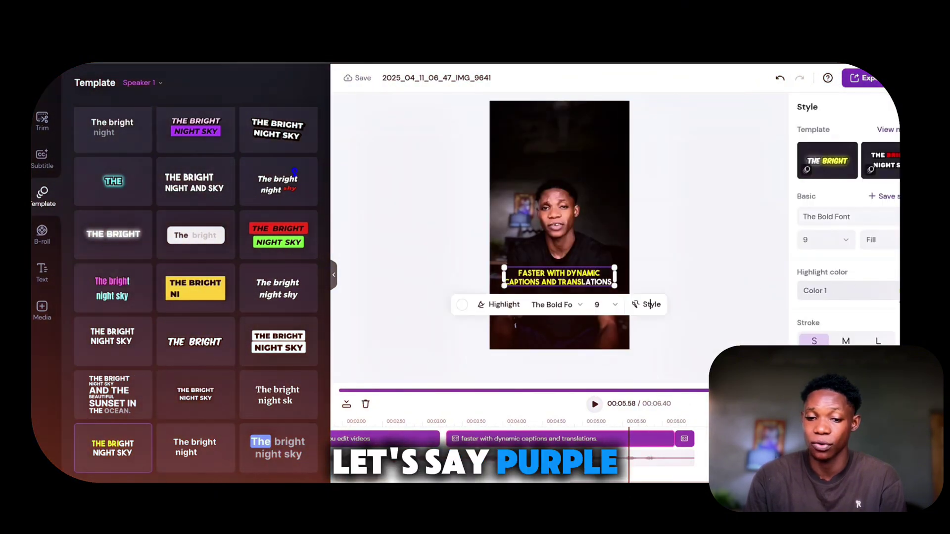
Step: Change the caption highlight colour from yellow to purple
click(890, 289)
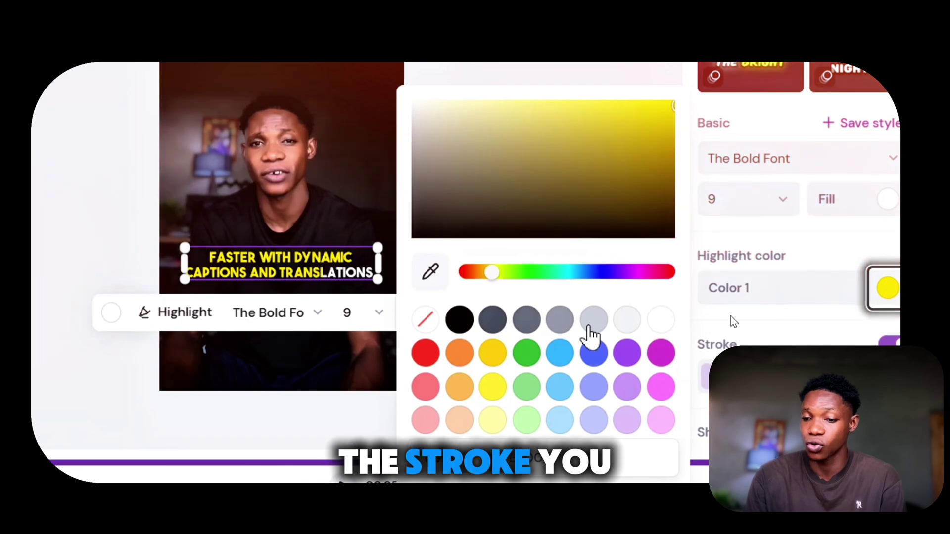
click(625, 352)
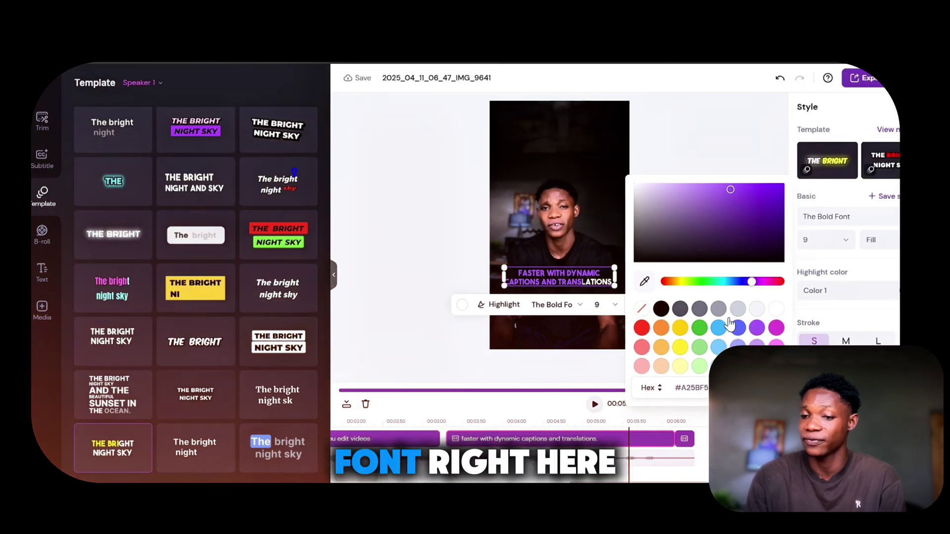
click(443, 207)
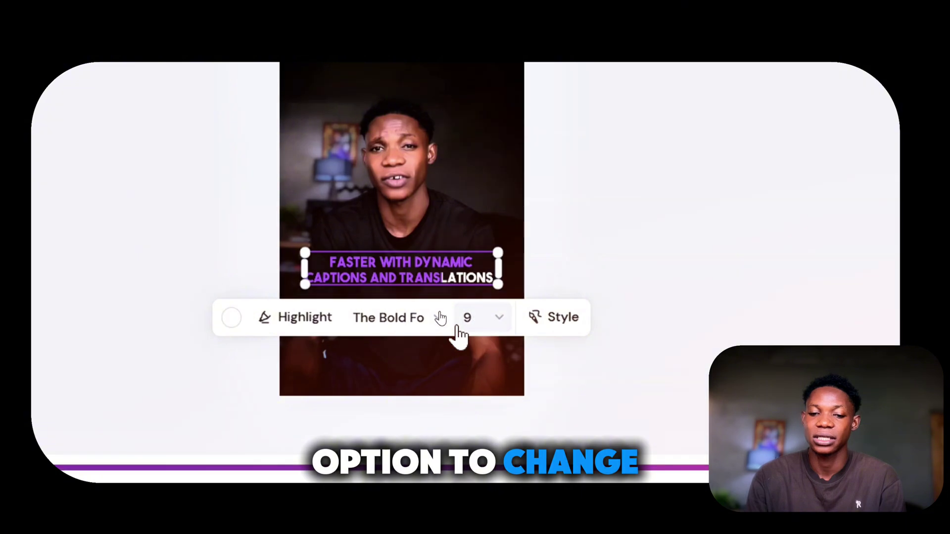
click(232, 318)
click(231, 317)
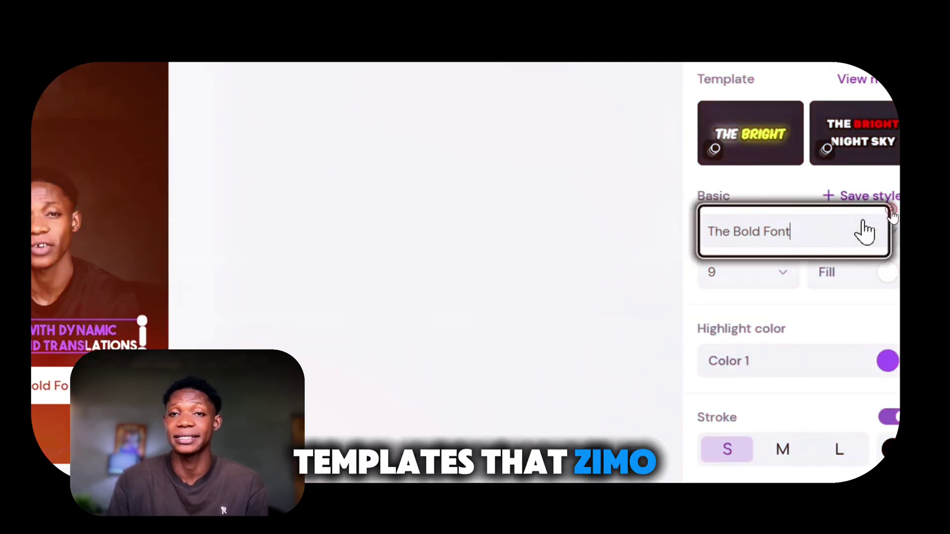
Step: Keep The Bold Font for the caption and deselect it to view the purple result
click(864, 232)
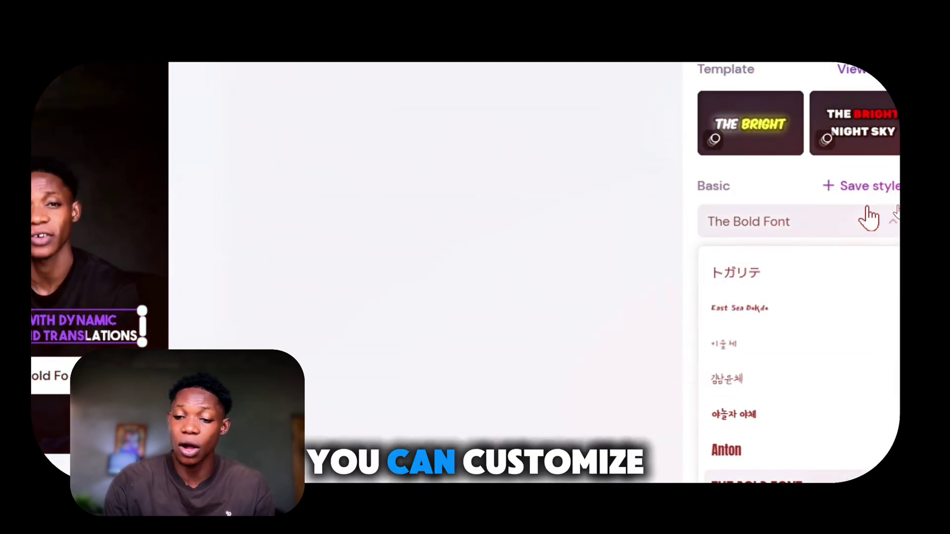
click(884, 222)
scroll(889, 305, down, 1)
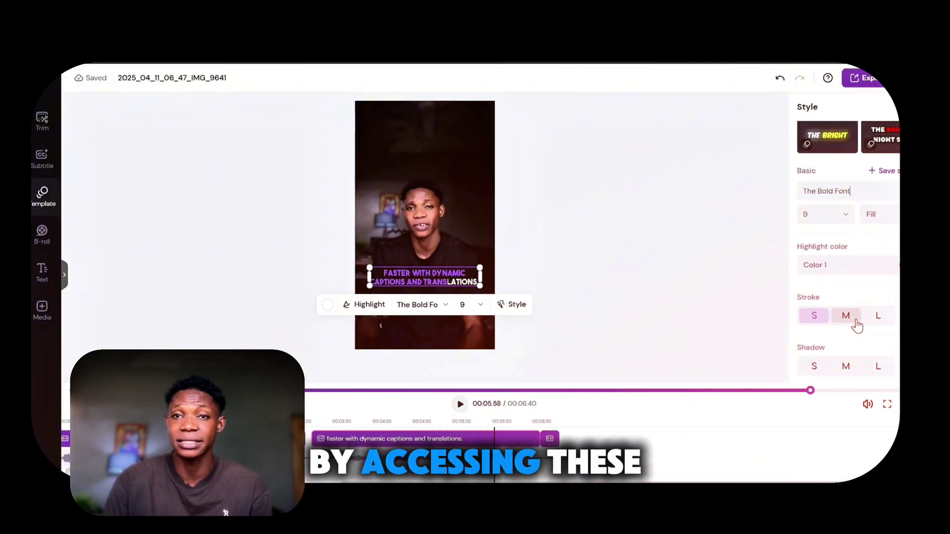
scroll(876, 339, up, 1)
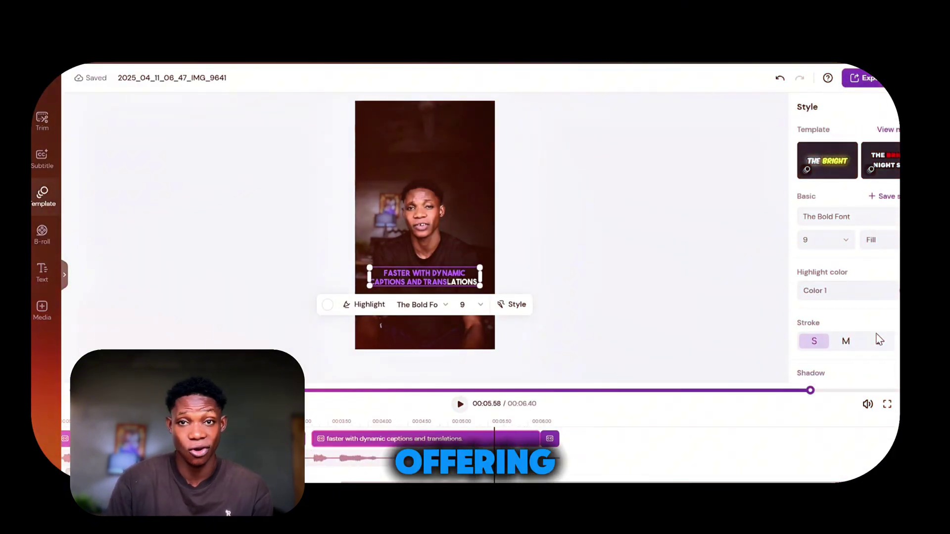
click(670, 325)
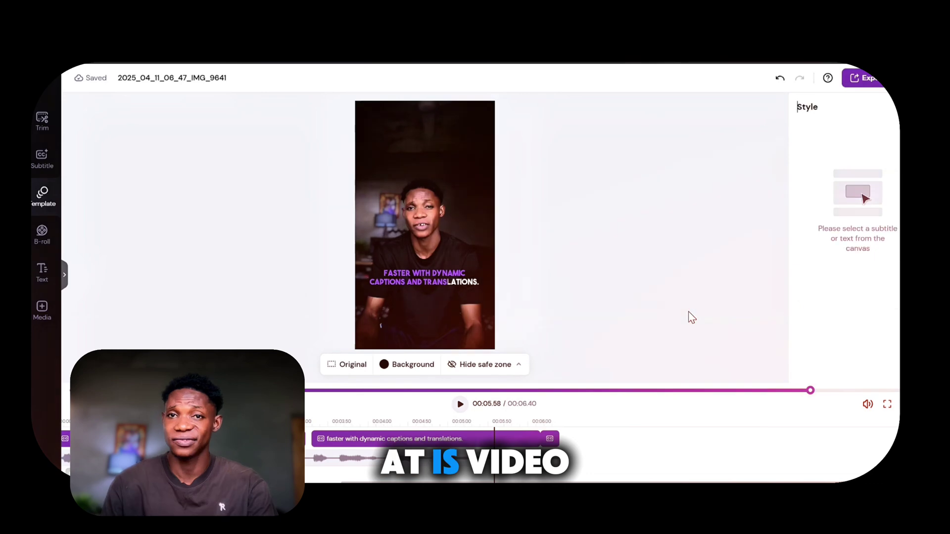
Step: Switch the canvas aspect ratio to square 1:1
click(424, 287)
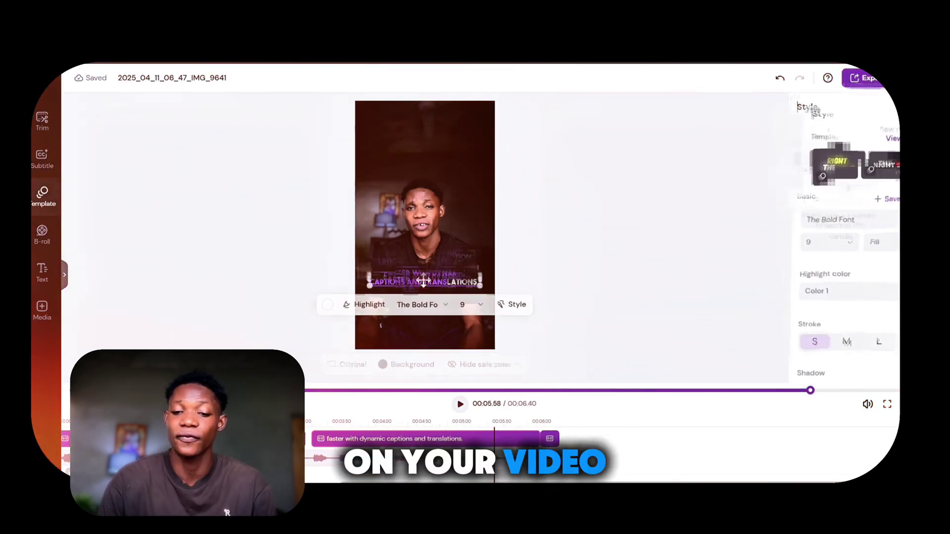
click(536, 272)
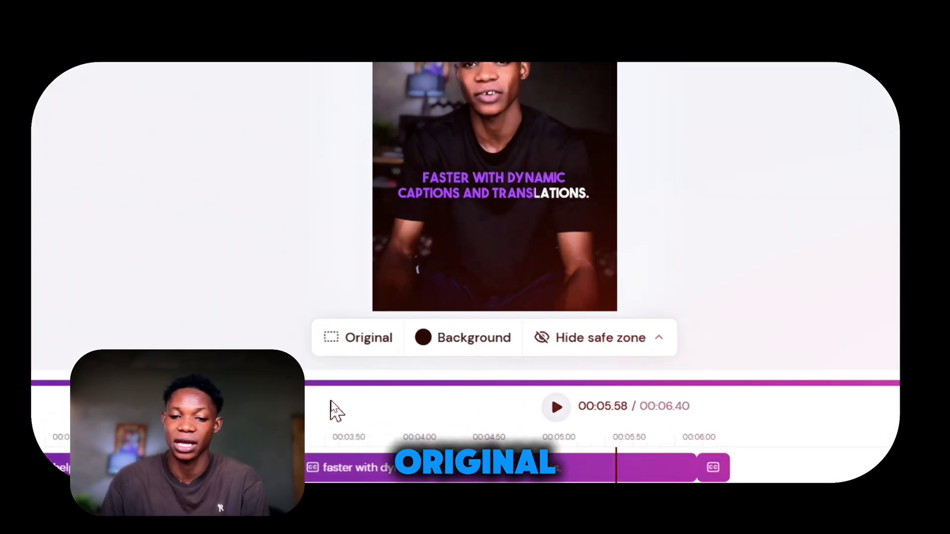
click(381, 346)
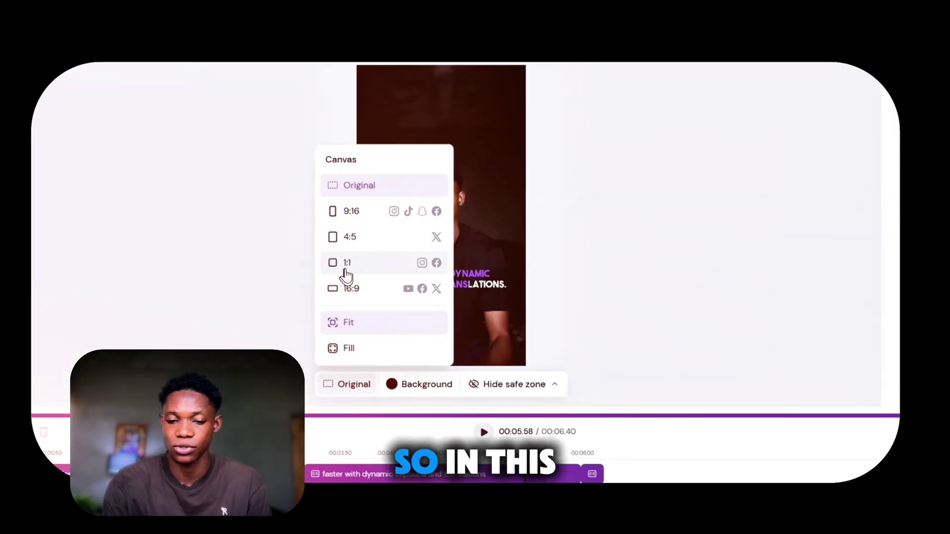
click(354, 267)
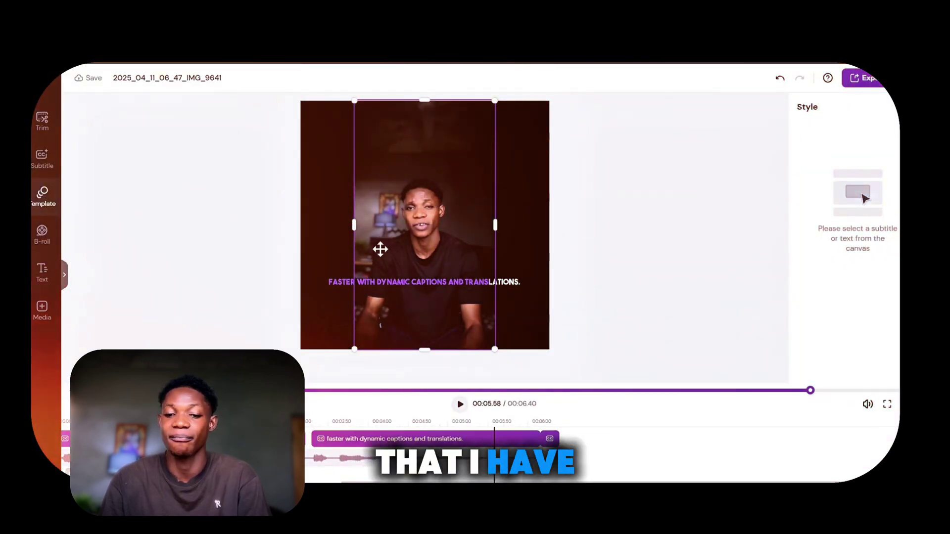
Step: Enlarge the video and centre it on the square canvas
drag(353, 350, 309, 428)
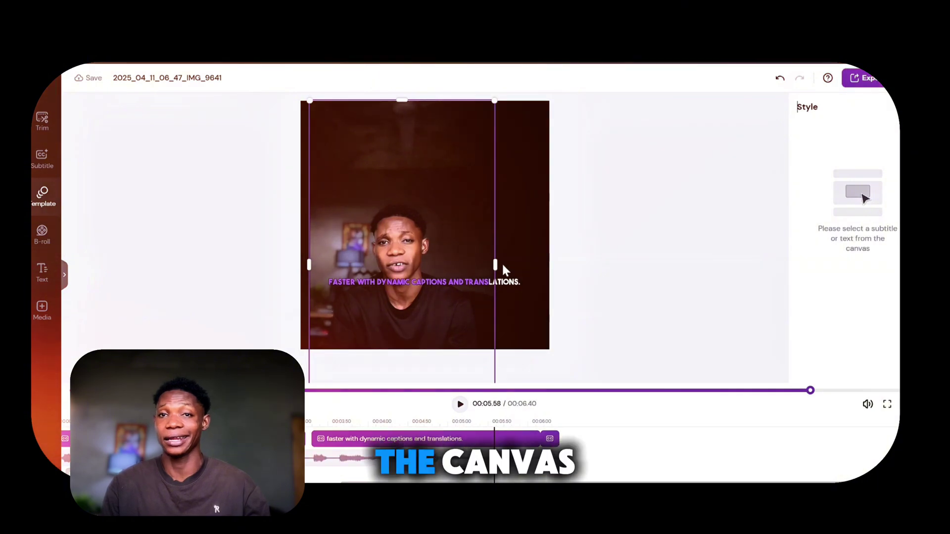
drag(447, 235, 435, 173)
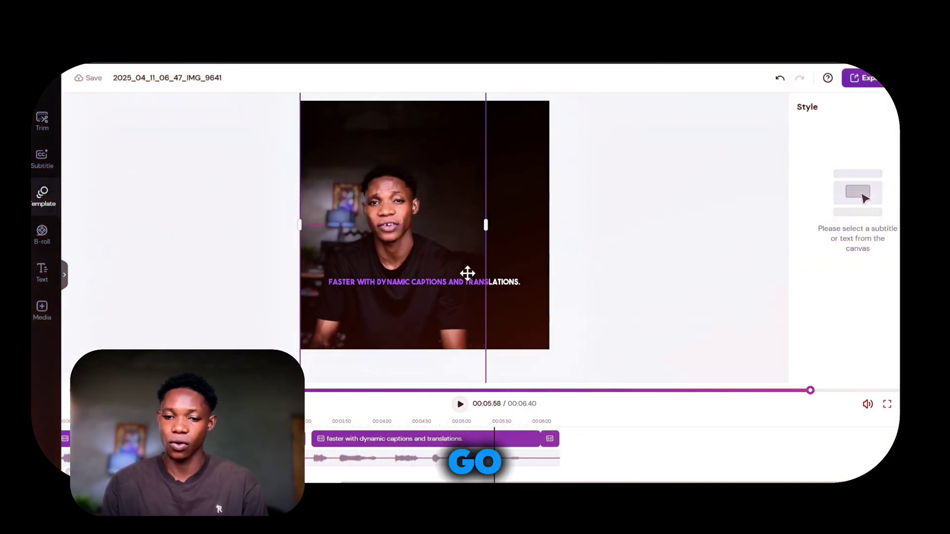
drag(486, 261, 483, 189)
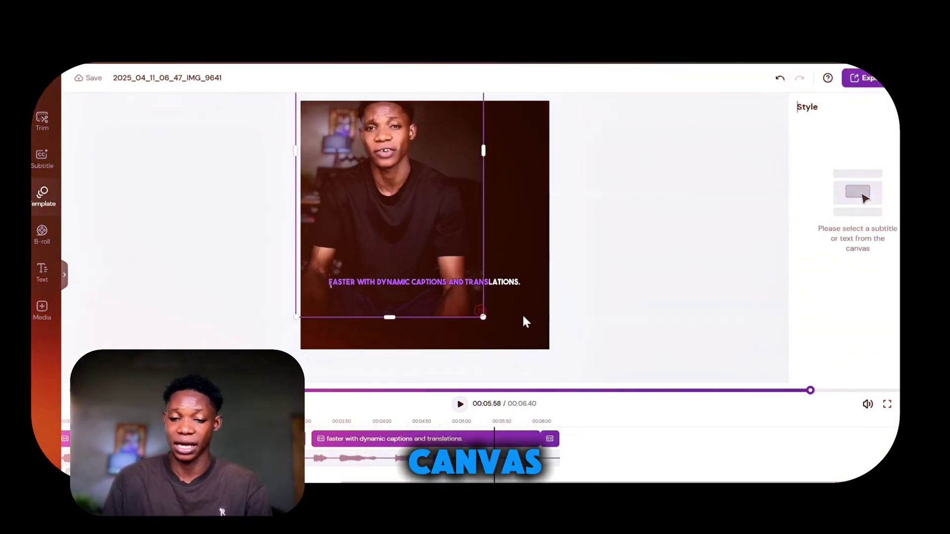
drag(523, 317, 570, 326)
drag(487, 246, 482, 212)
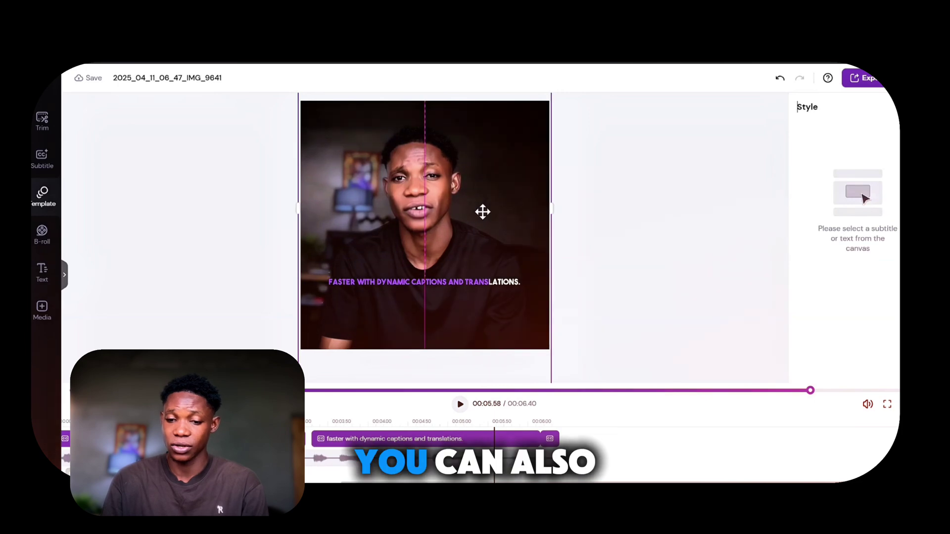
click(498, 362)
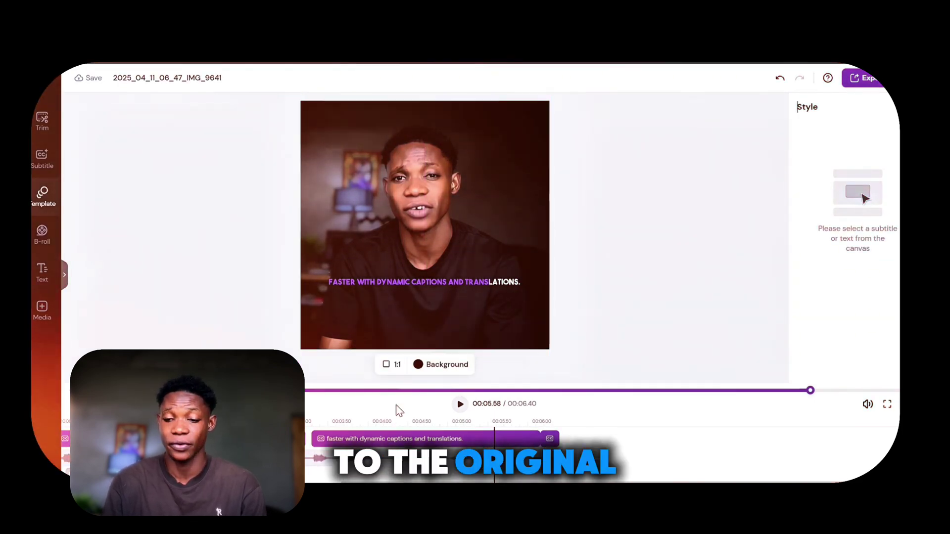
Step: Preview playback, then return the canvas to the original 9:16 portrait format
click(461, 404)
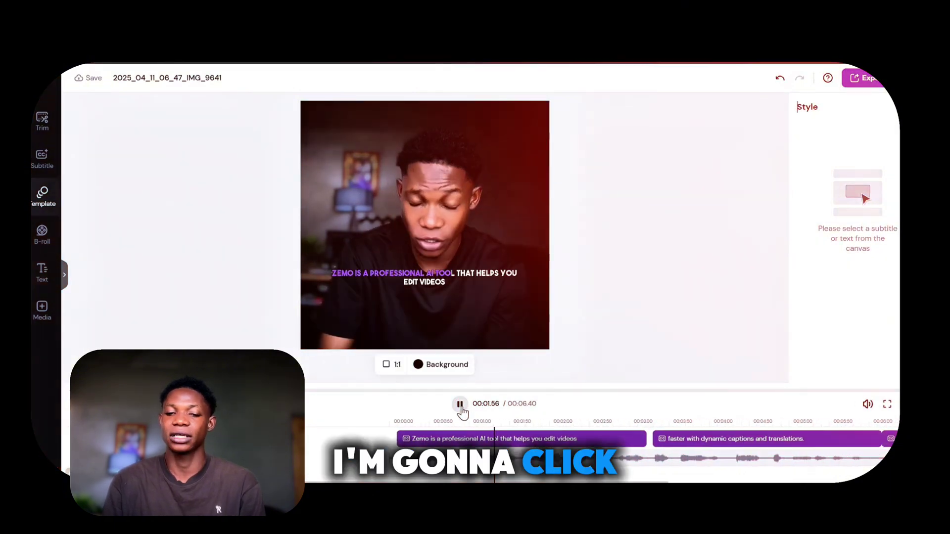
click(460, 405)
click(396, 366)
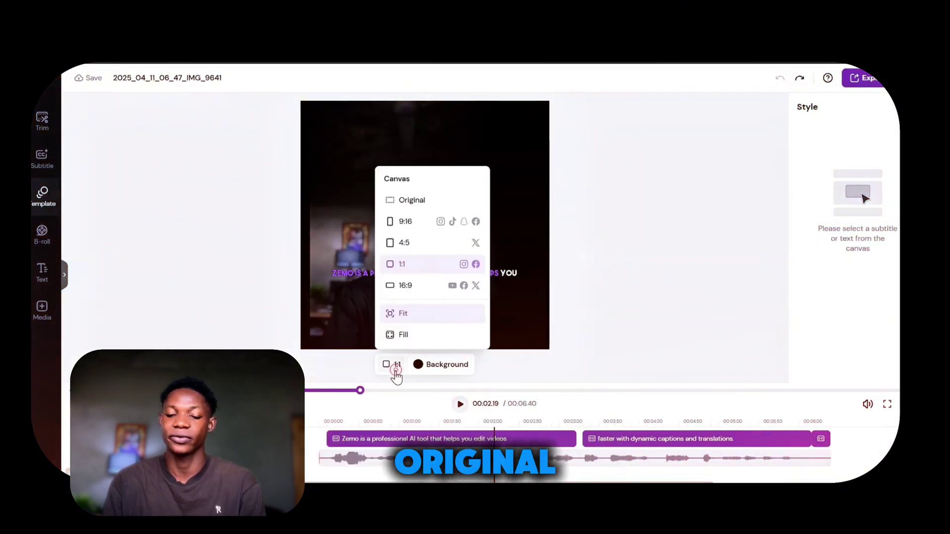
click(412, 201)
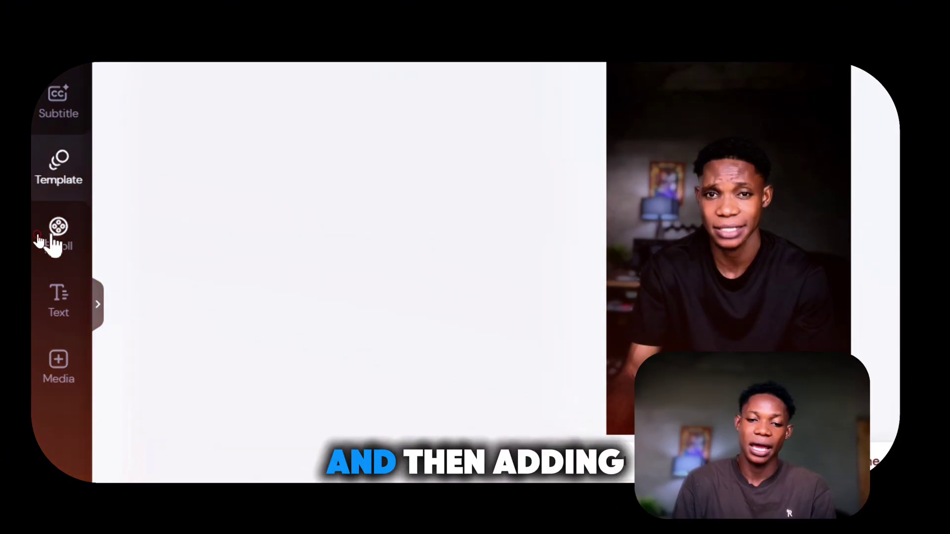
Step: Browse B-roll stock clips and the Local upload area, then bring up the Text presets
click(53, 243)
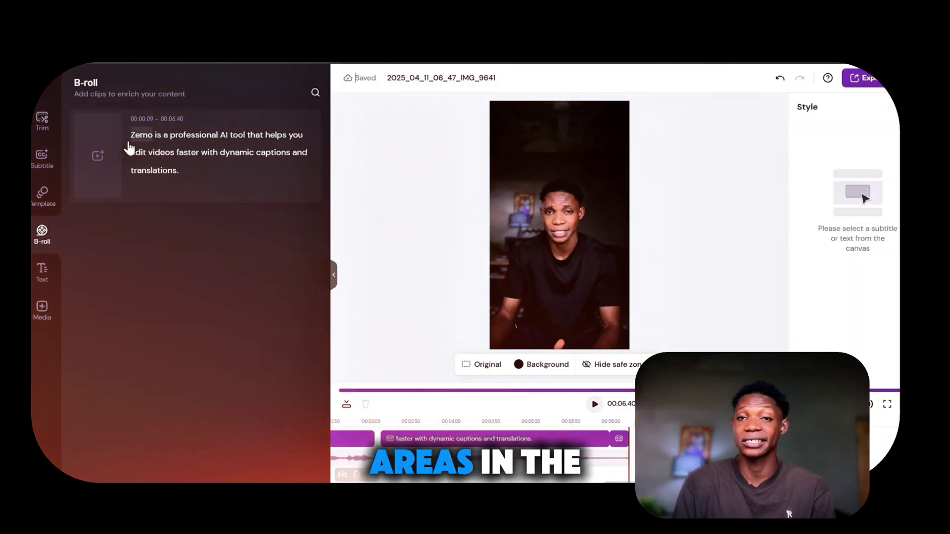
click(94, 154)
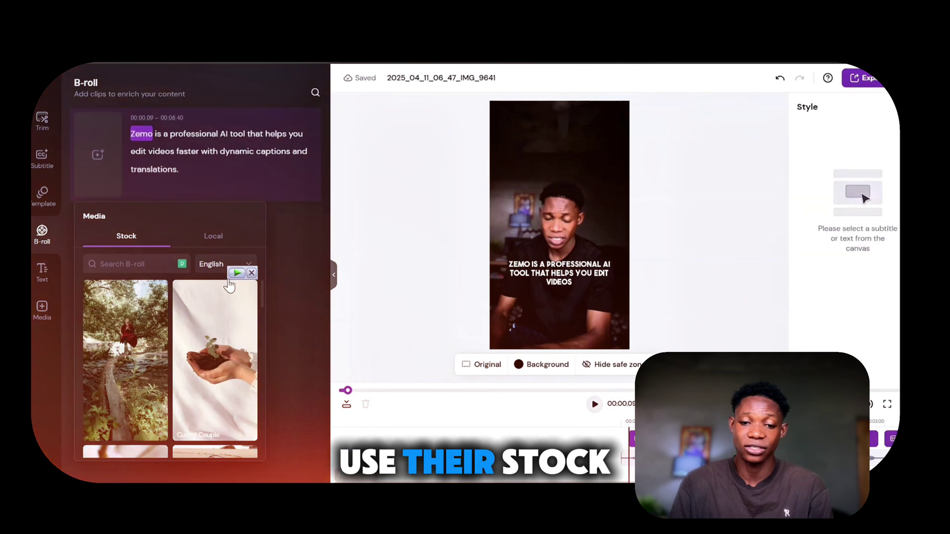
click(214, 238)
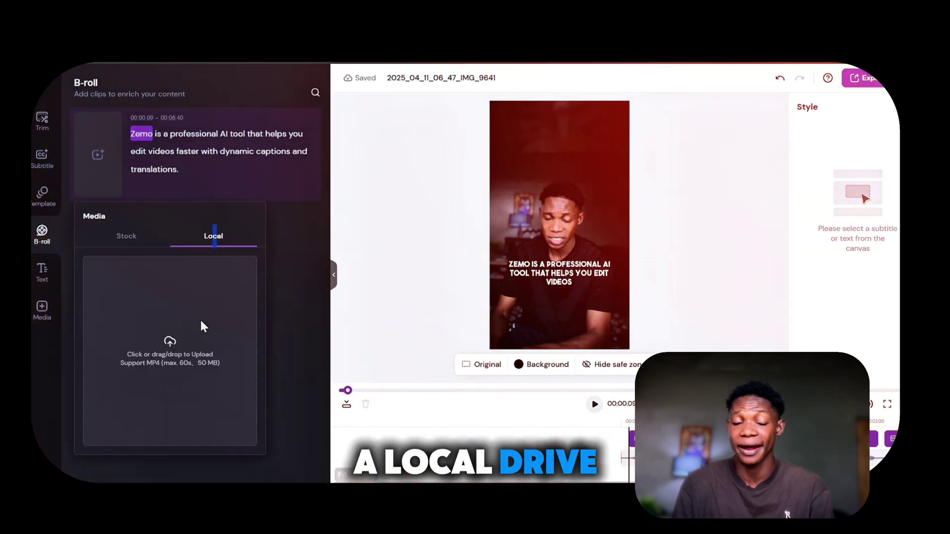
click(42, 275)
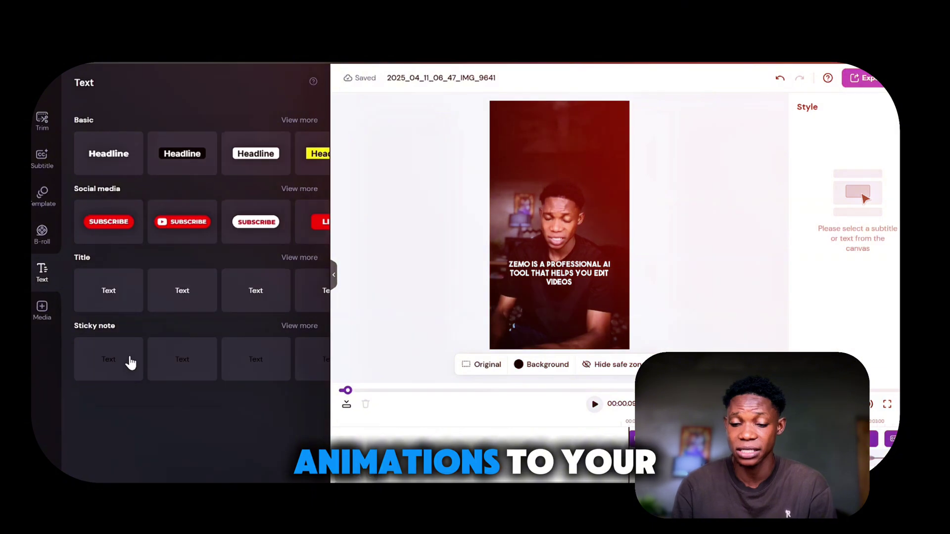
Step: Add the red Subscribe sticker, move it lower, delete it, then view Giphy stickers and GIFs
click(272, 225)
drag(547, 242, 564, 303)
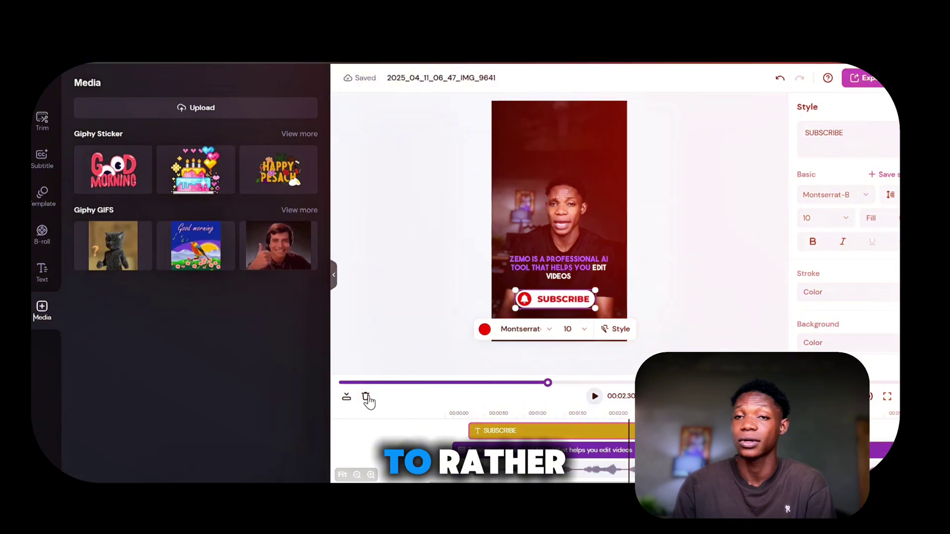
click(366, 399)
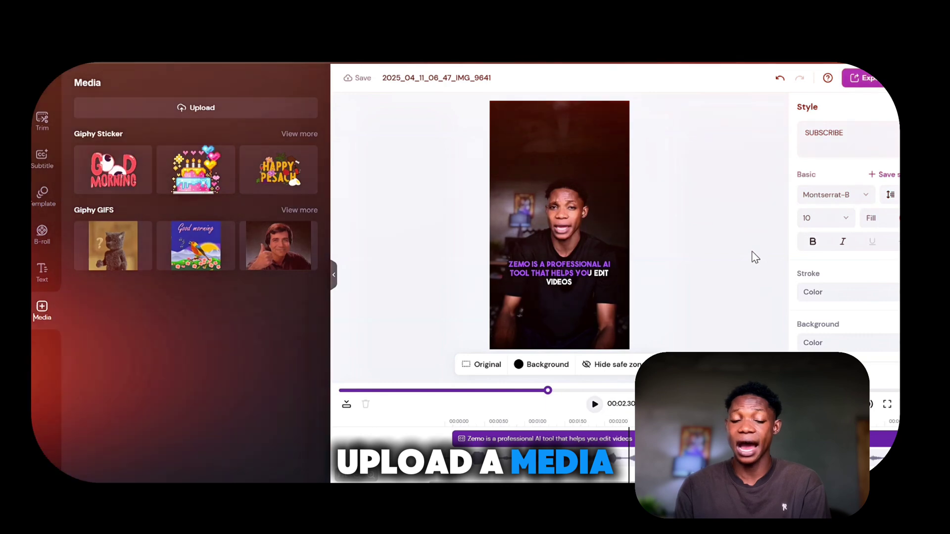
click(858, 131)
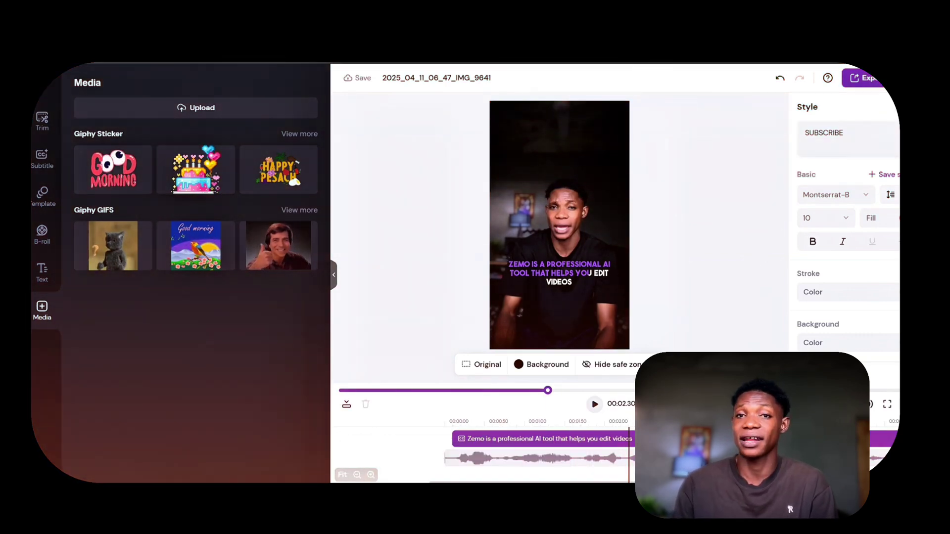
key(Escape)
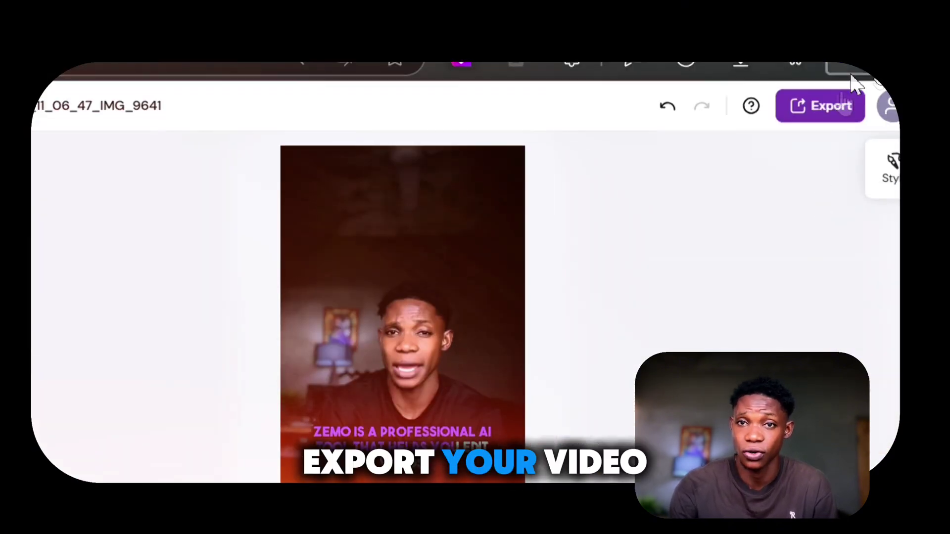
Step: Name the export 'zeemo ai' and keep the Original 1080*1920 quality
click(829, 121)
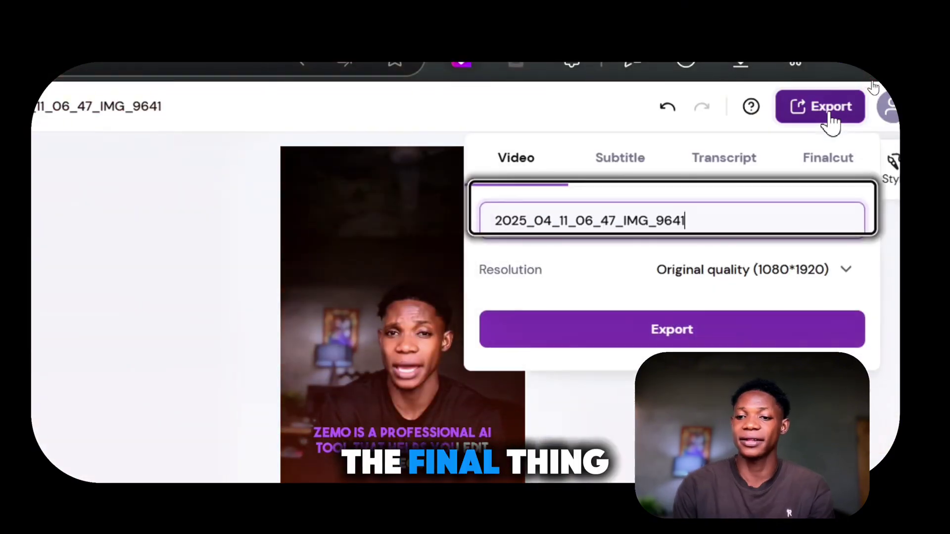
key(ctrl+a)
text(zee)
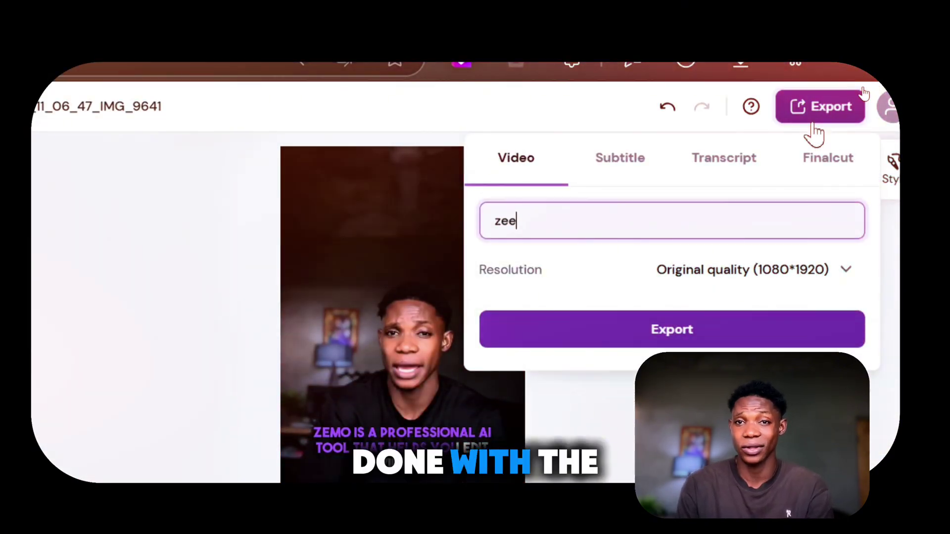
text(mo a)
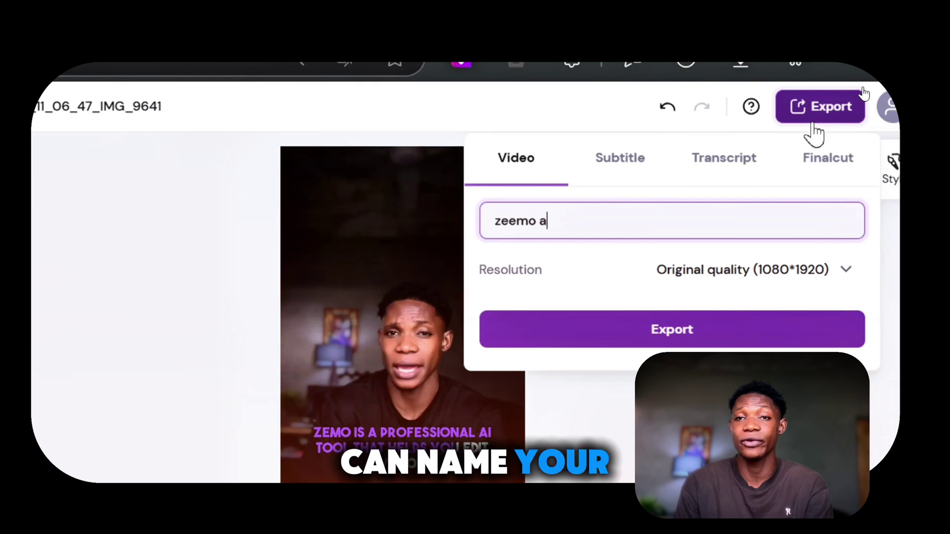
text(i)
click(767, 279)
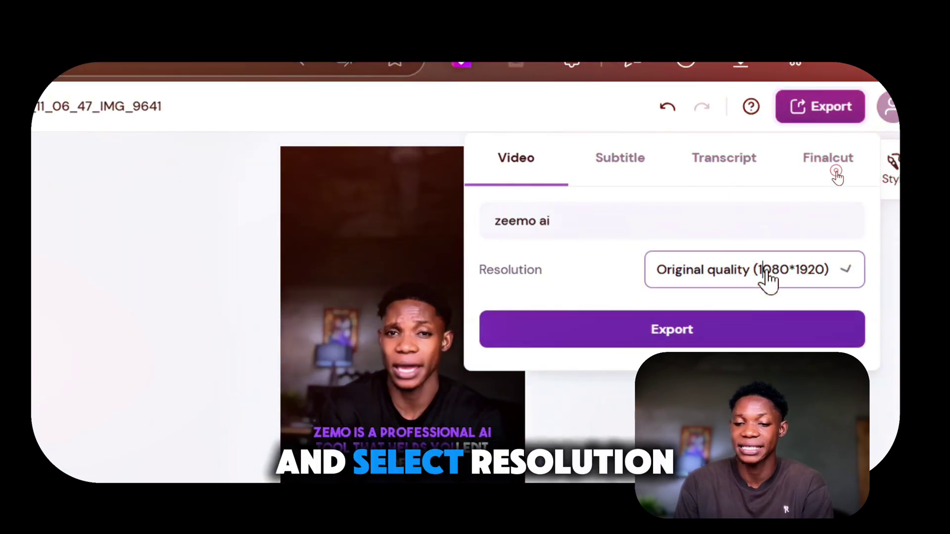
click(775, 340)
Step: Export the video and start downloading zeemo ai.mp4
click(741, 332)
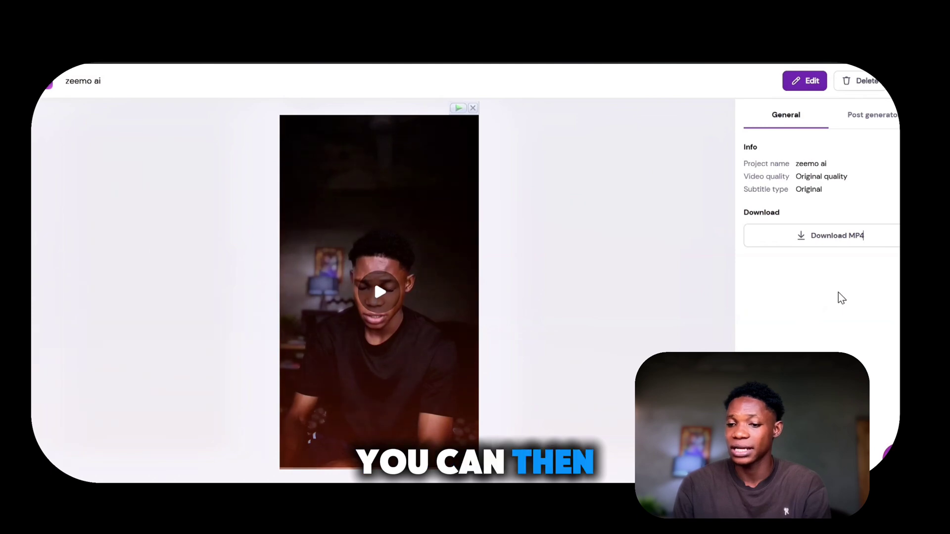
click(829, 248)
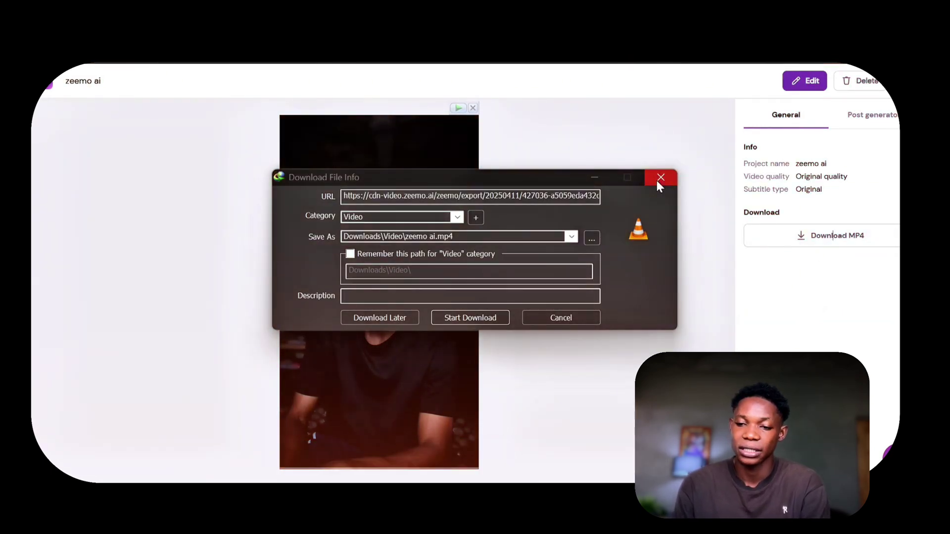
click(470, 317)
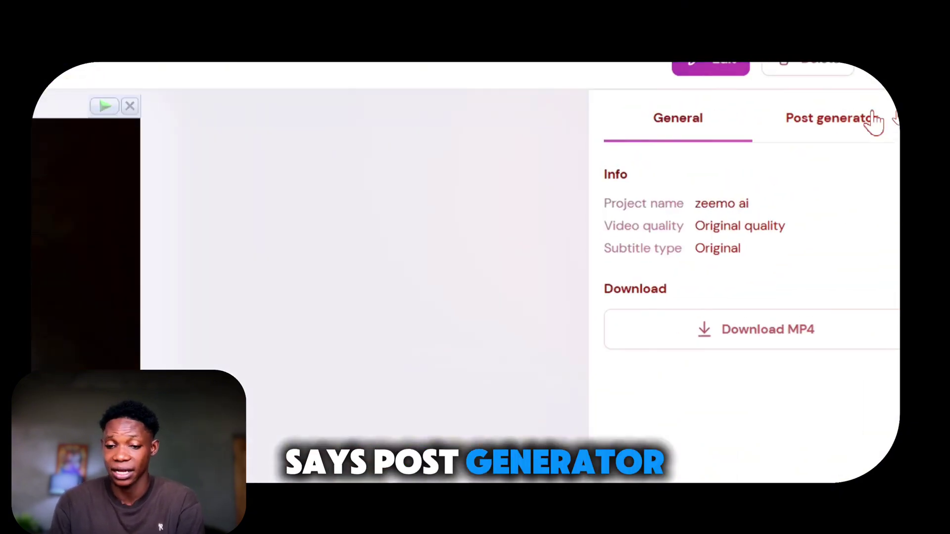
Step: Generate an English TikTok post description in the Post generator
click(896, 114)
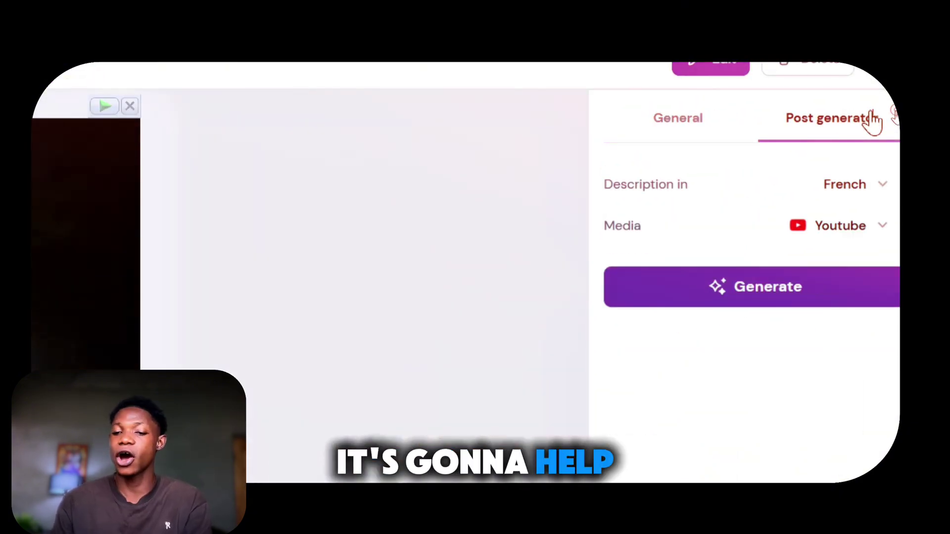
click(856, 195)
click(849, 273)
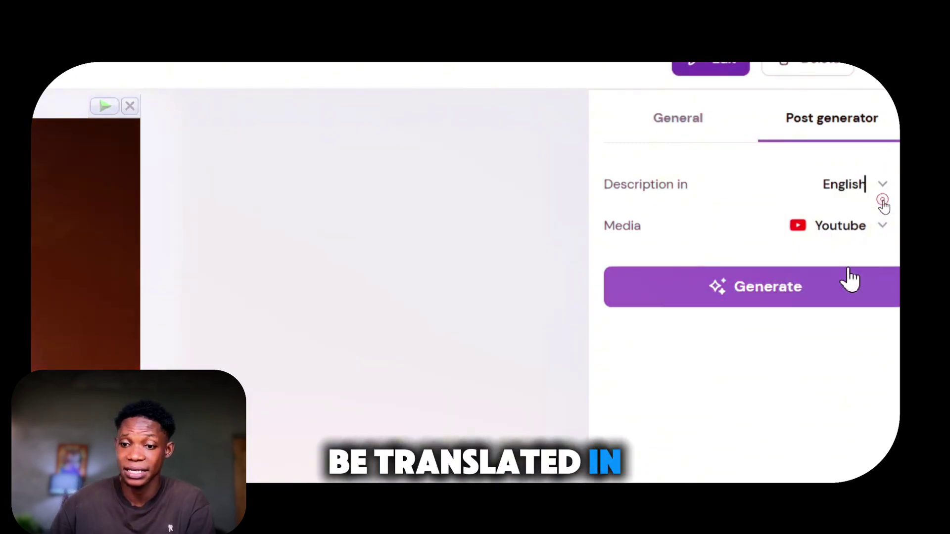
click(853, 225)
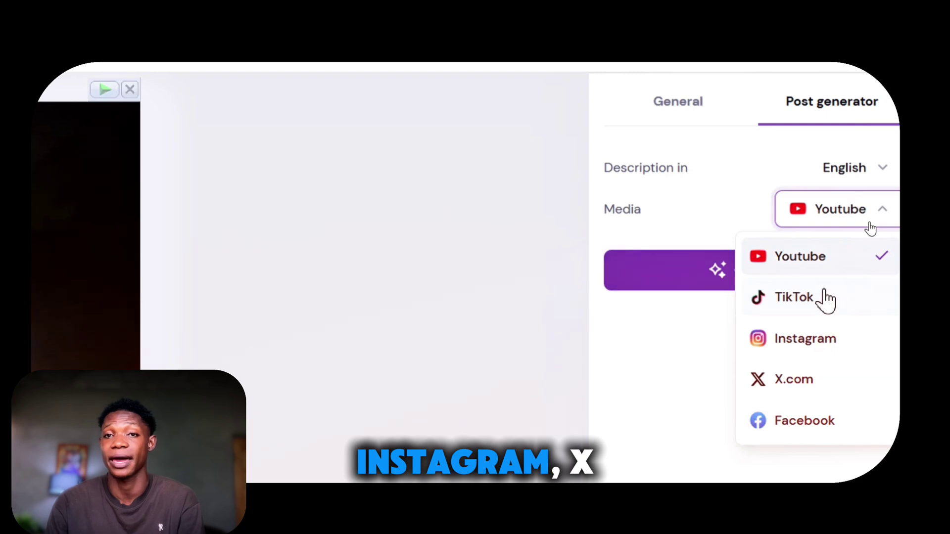
click(801, 297)
click(768, 286)
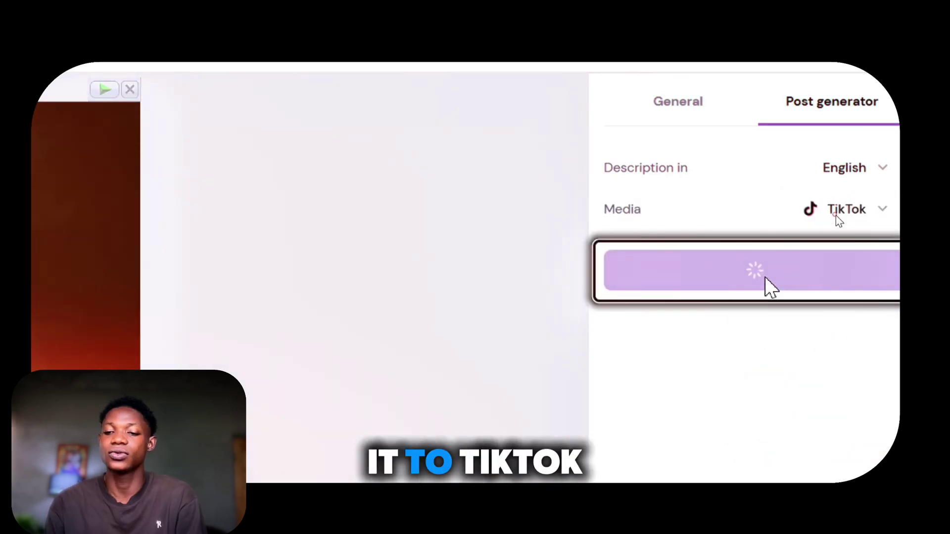